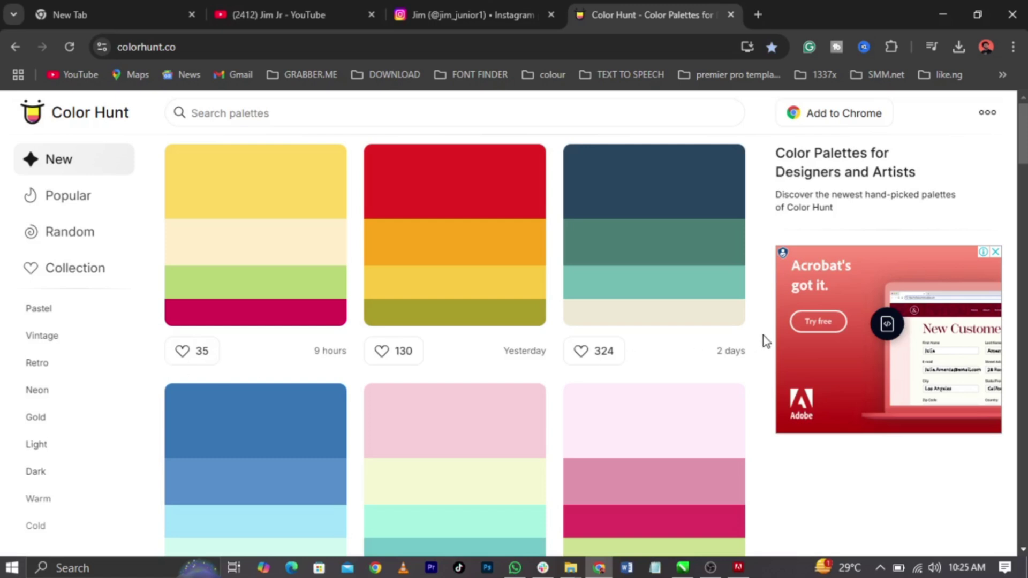
Step: Browse the Vintage and Neon palette collections in Color Hunt
scroll(765, 340, down, 6)
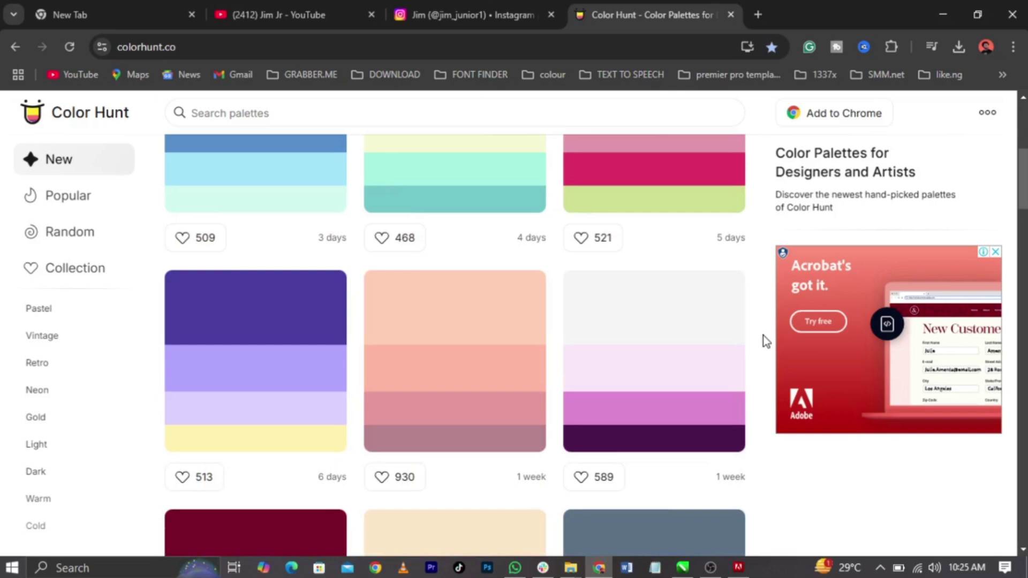
scroll(763, 335, up, 6)
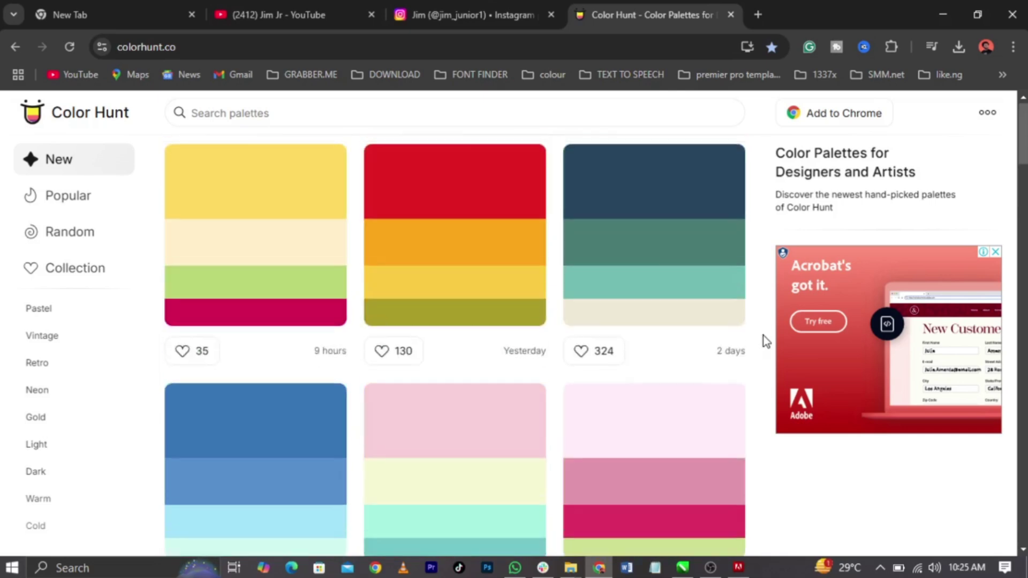
click(49, 341)
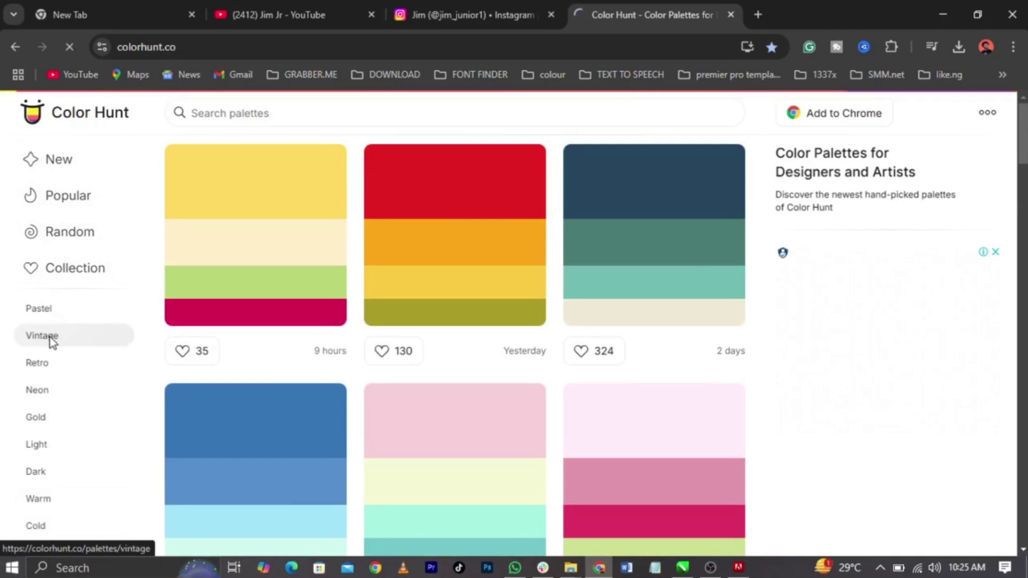
scroll(420, 333, down, 5)
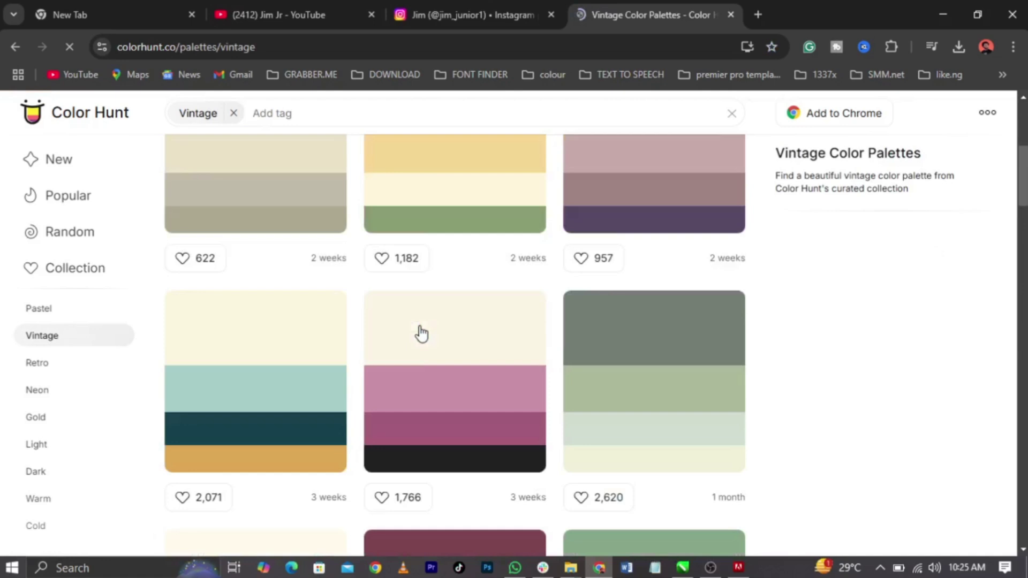
scroll(421, 333, down, 3)
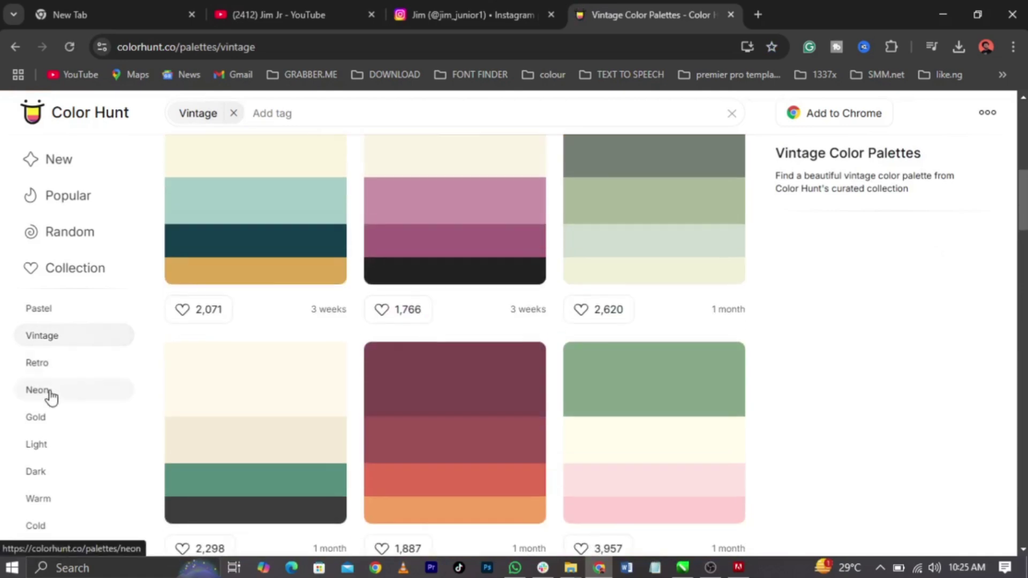
click(49, 394)
scroll(610, 276, down, 7)
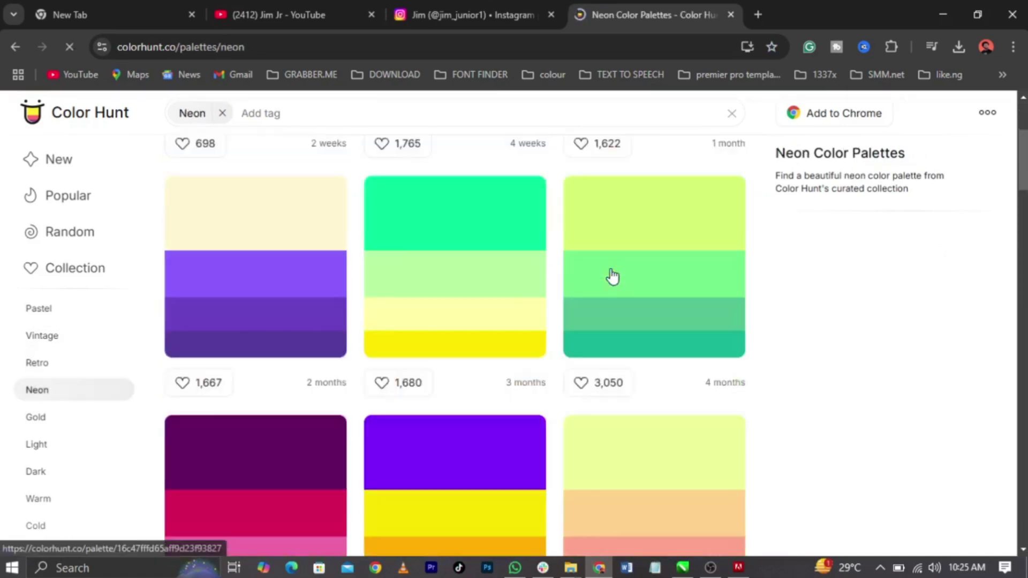
scroll(612, 275, down, 8)
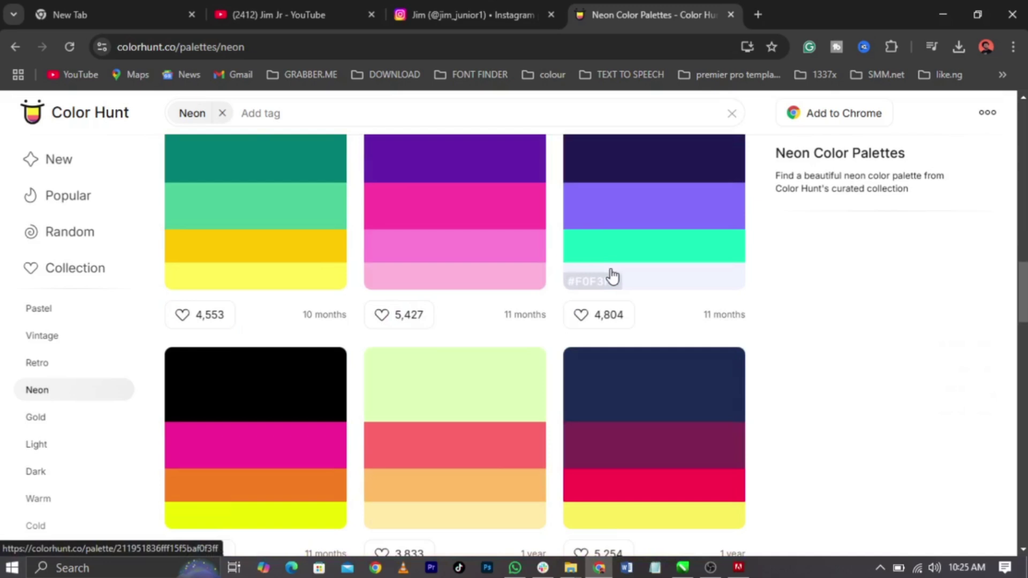
scroll(612, 275, down, 3)
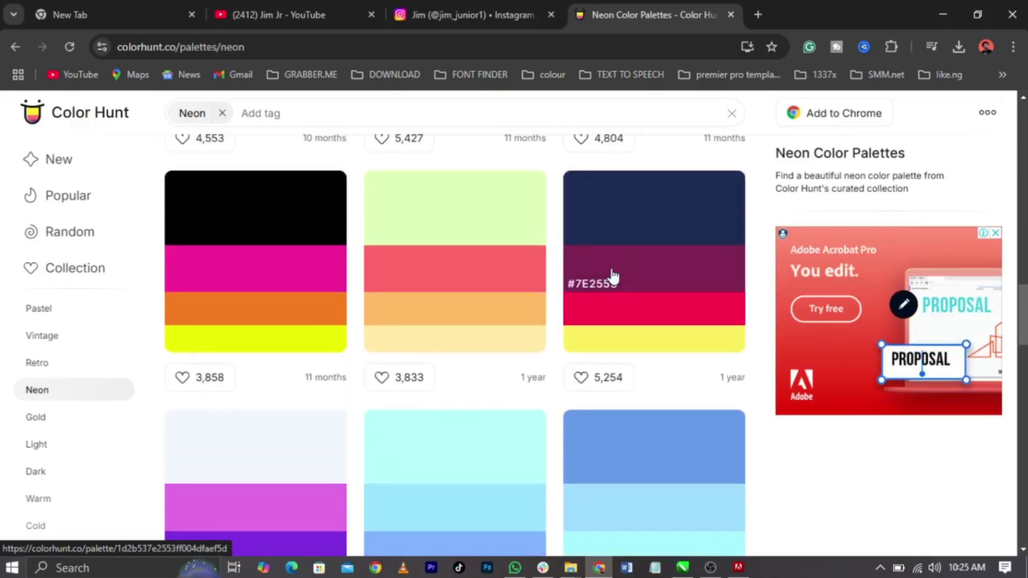
Step: Browse the Gold and Warm palette collections
click(34, 421)
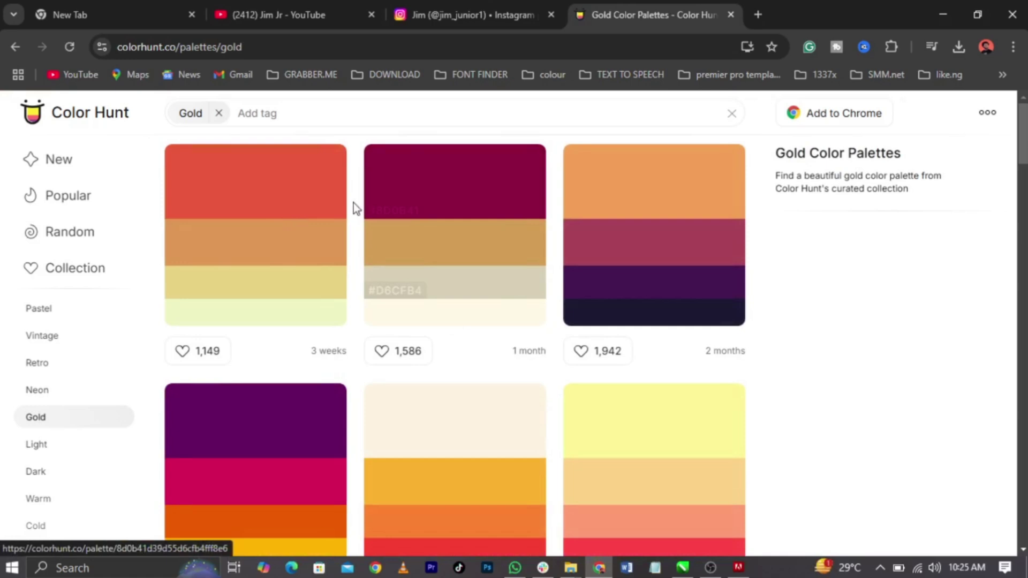
scroll(436, 328, down, 6)
scroll(438, 328, down, 3)
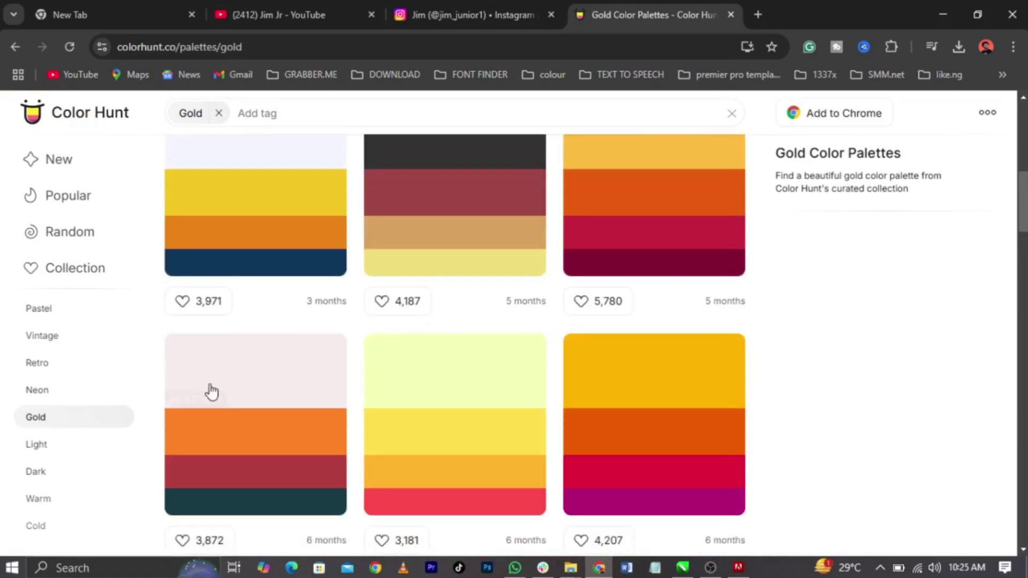
click(44, 498)
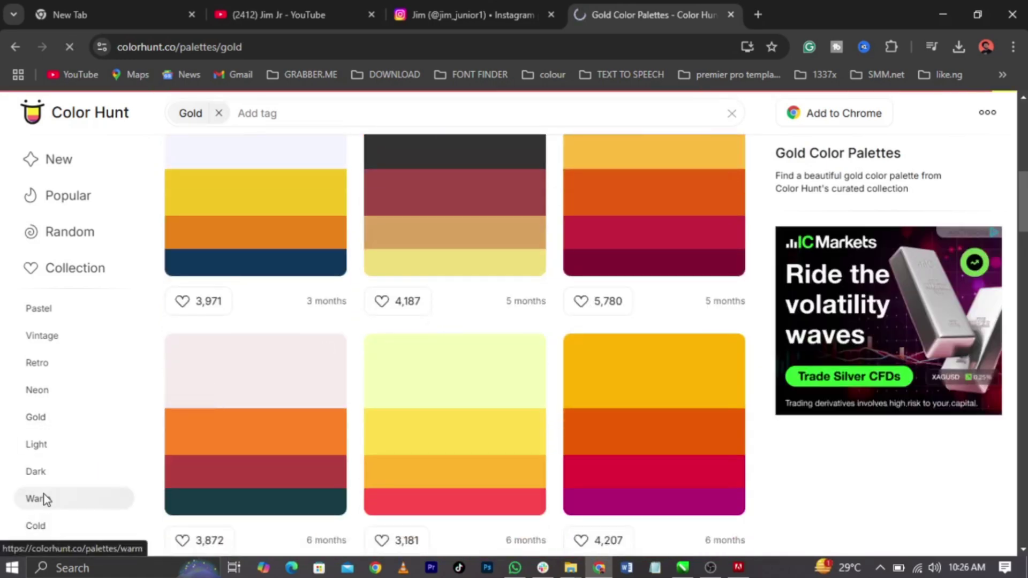
scroll(569, 279, down, 8)
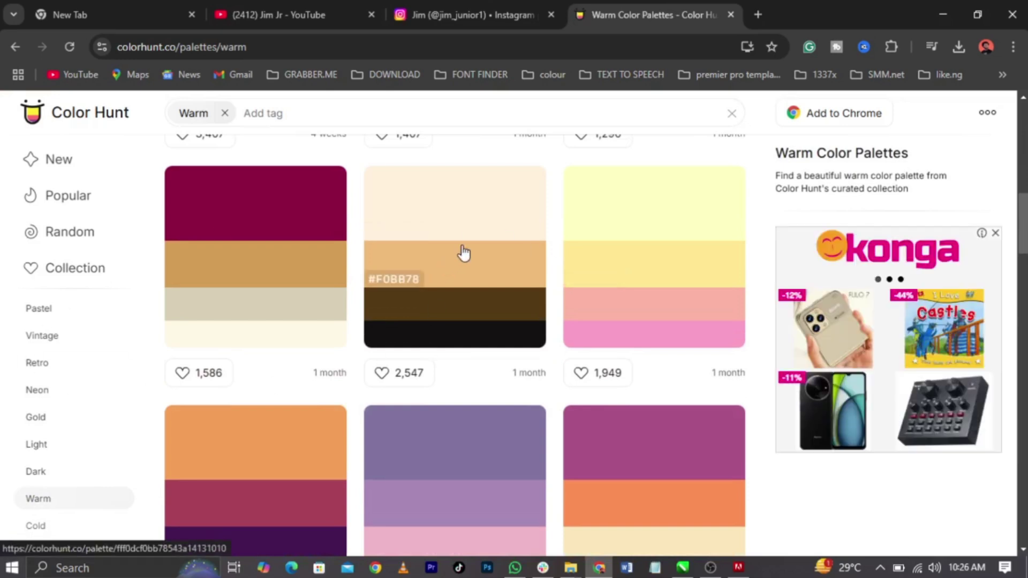
Step: Scroll through the Light palette collection, then switch to the Cold palettes
click(41, 449)
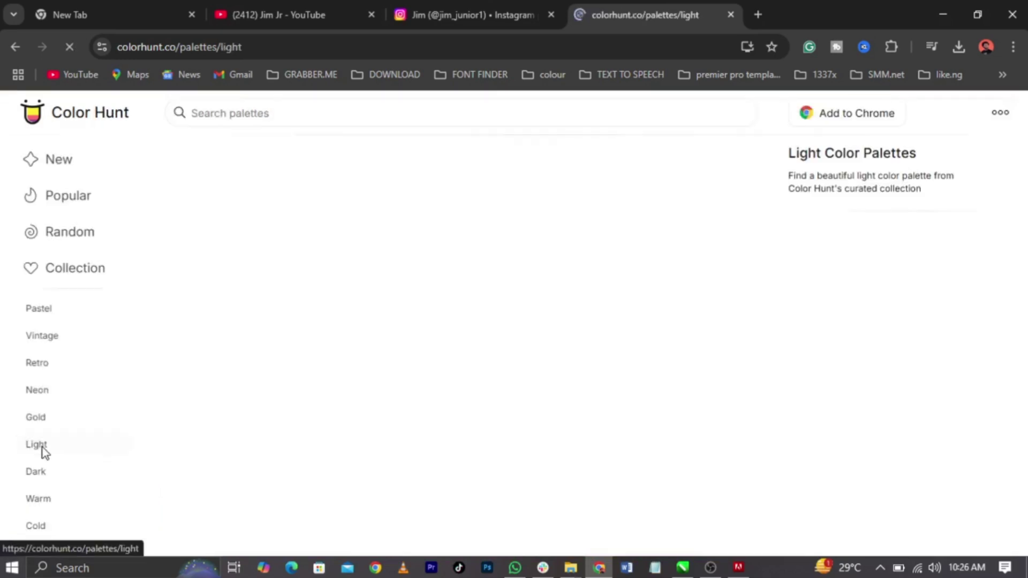
scroll(583, 245, down, 16)
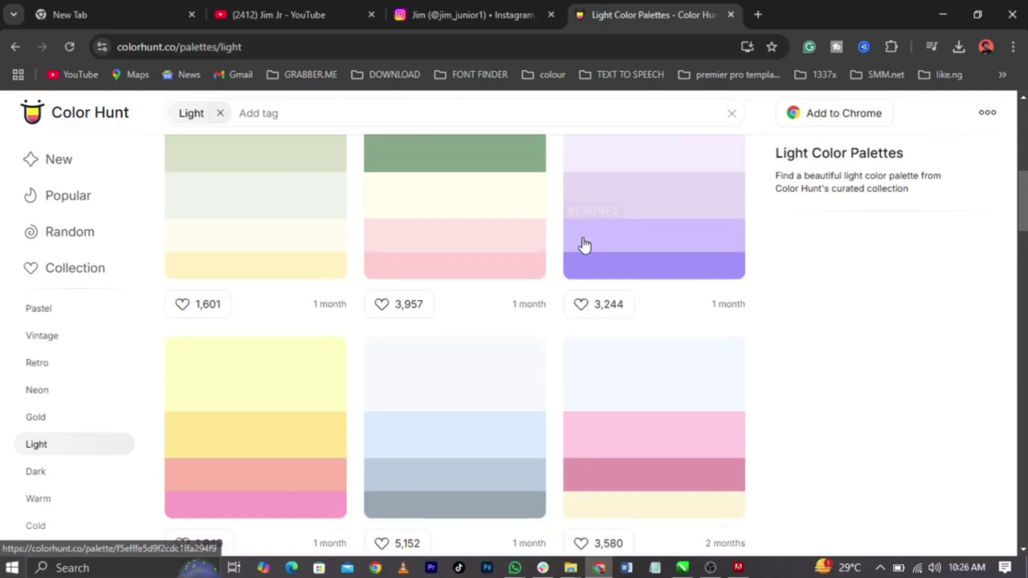
scroll(583, 245, down, 3)
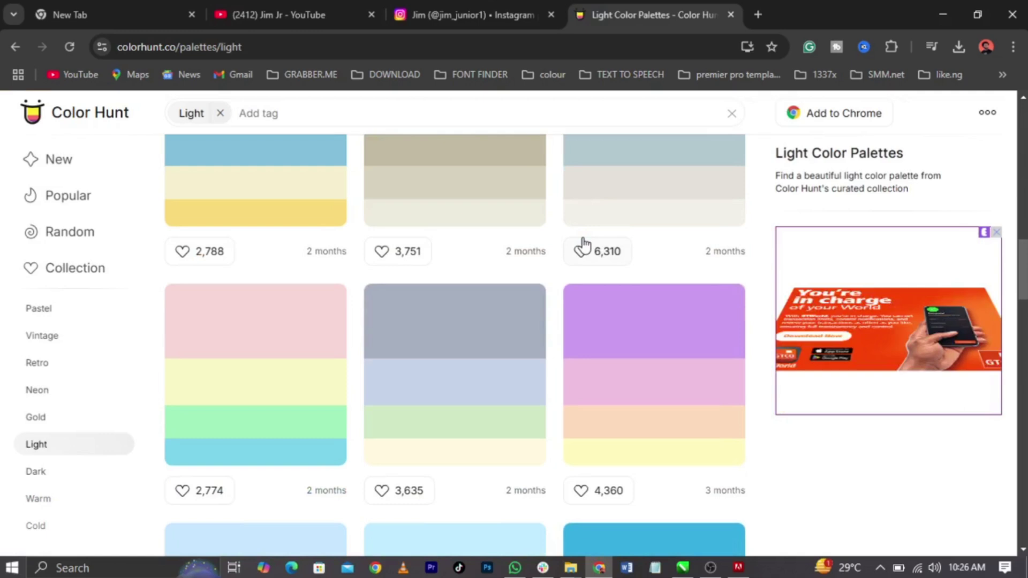
scroll(583, 245, down, 6)
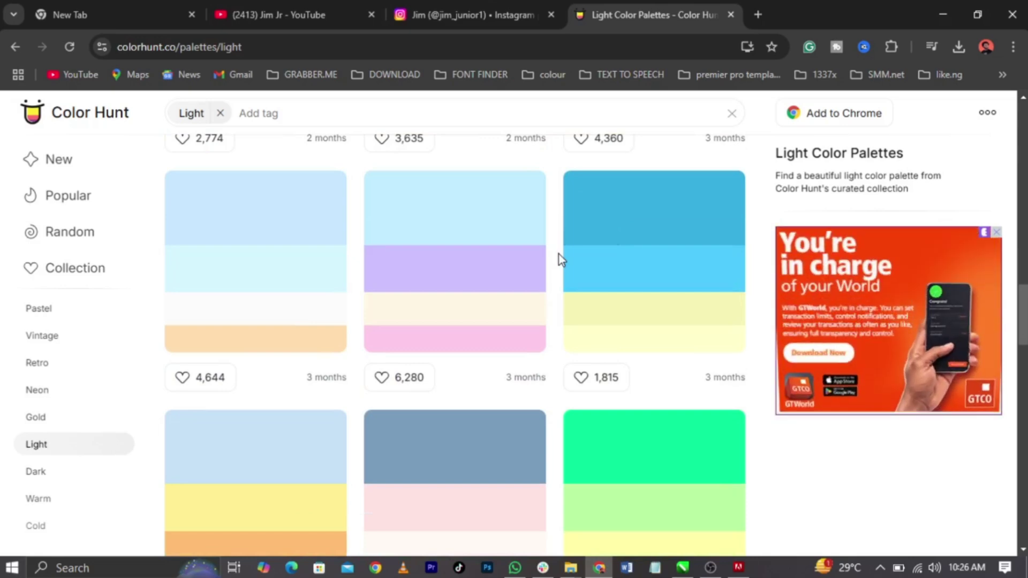
scroll(558, 252, down, 6)
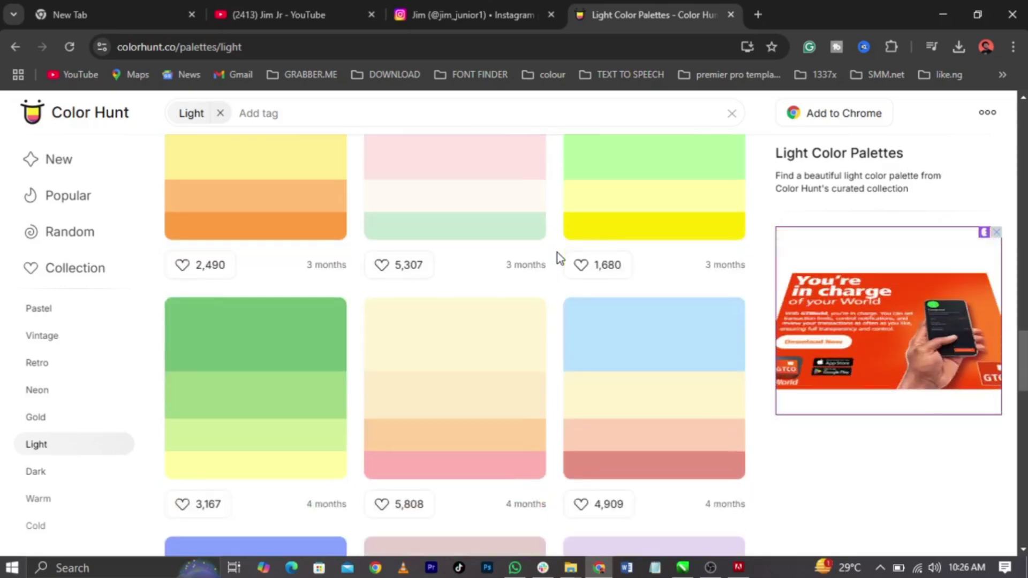
scroll(557, 252, down, 3)
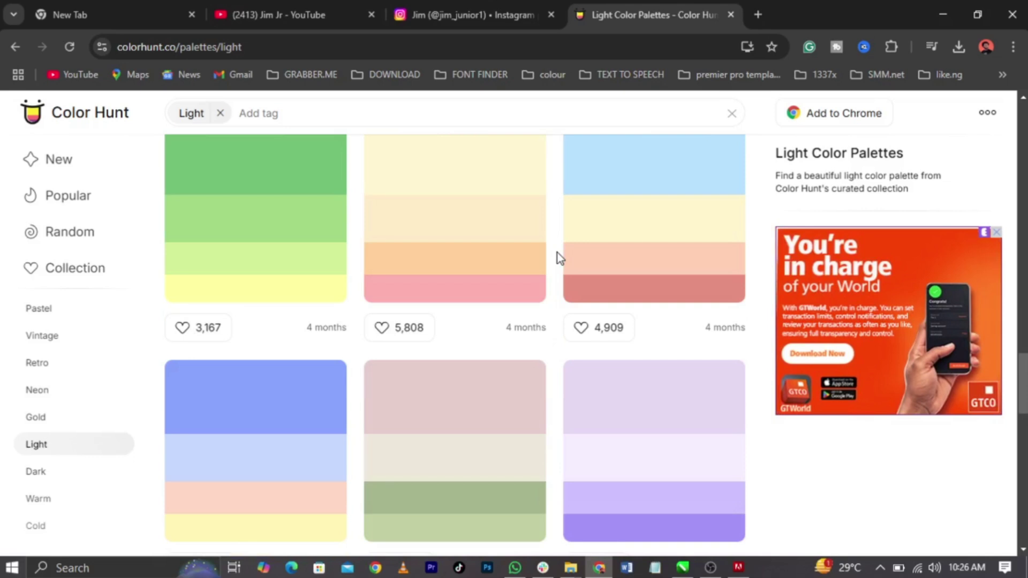
click(42, 526)
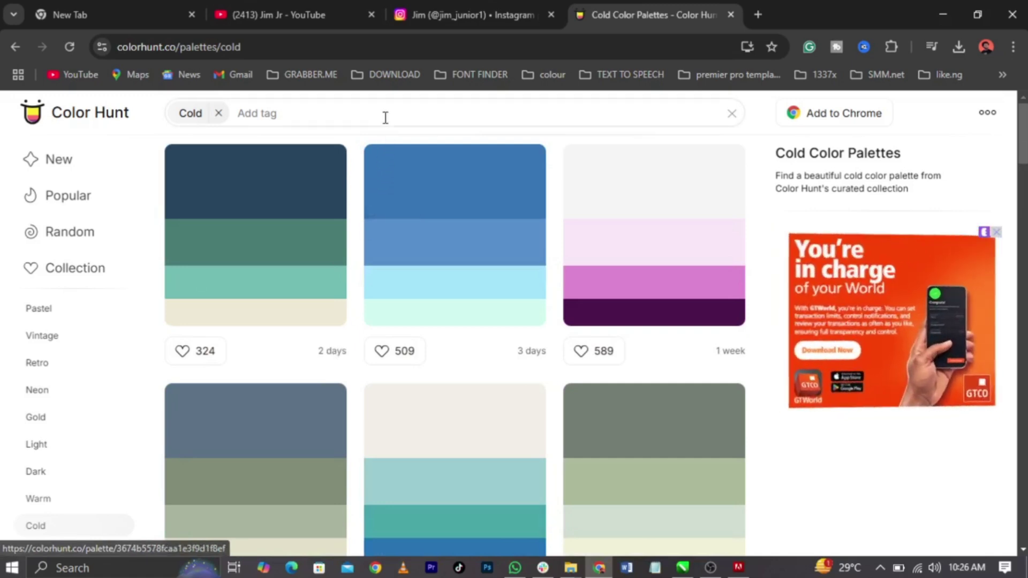
click(229, 118)
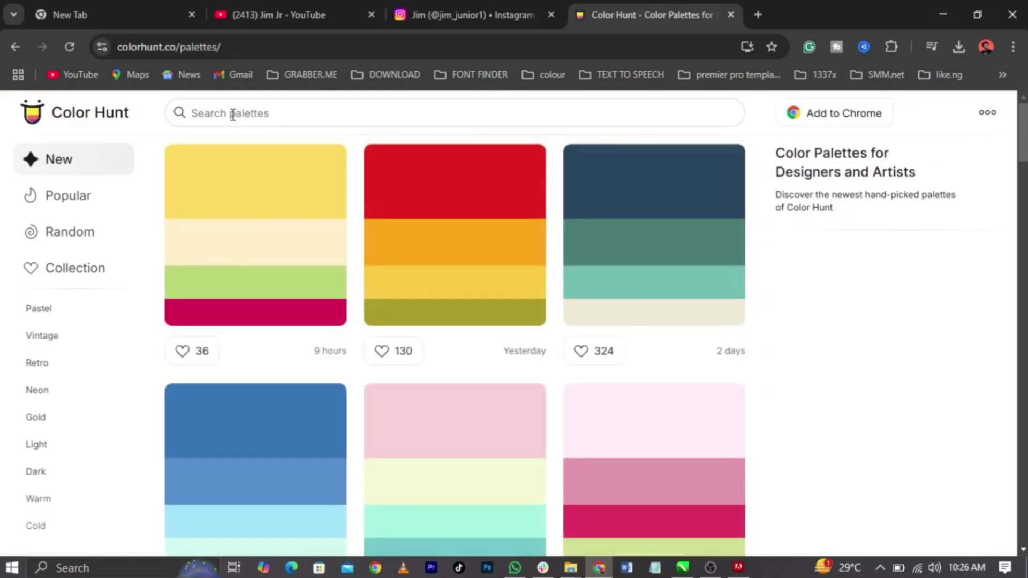
click(233, 116)
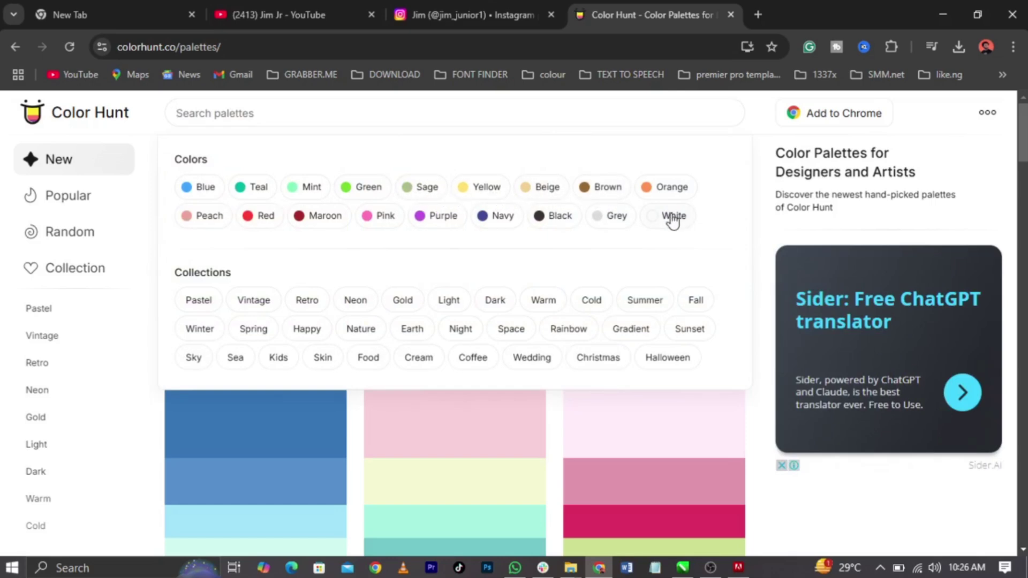
click(253, 189)
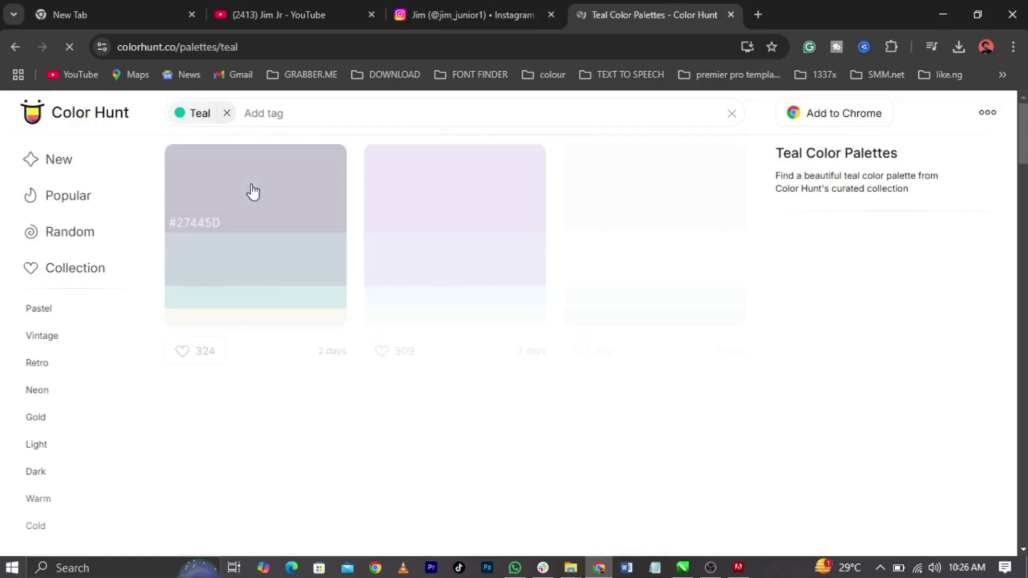
scroll(777, 338, down, 9)
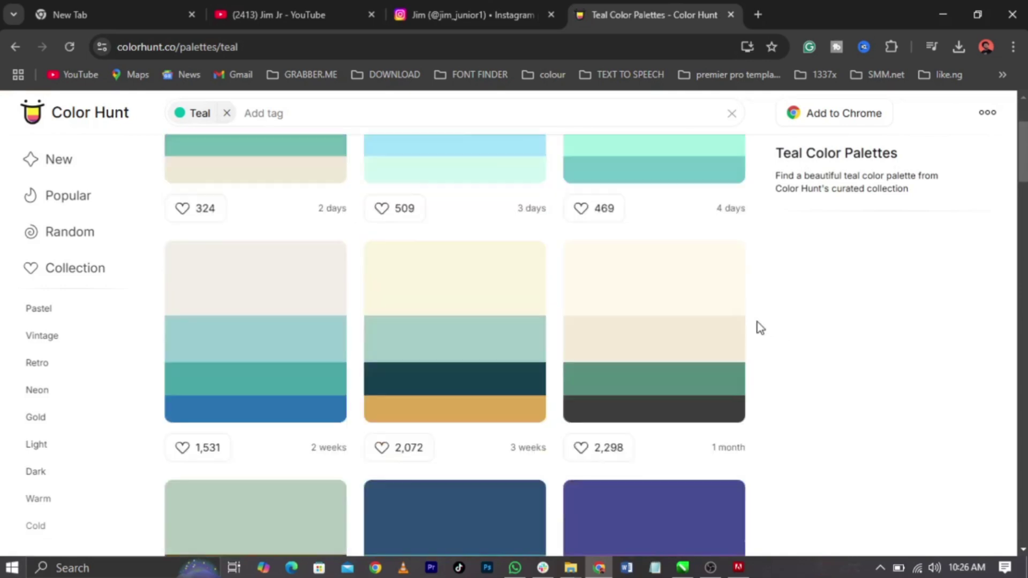
scroll(760, 327, down, 1)
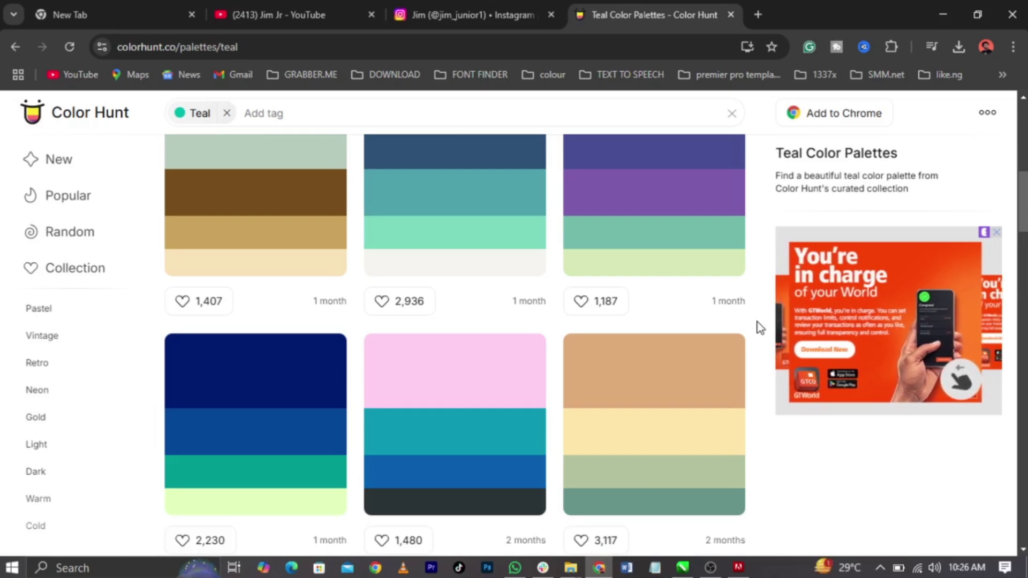
scroll(760, 327, up, 10)
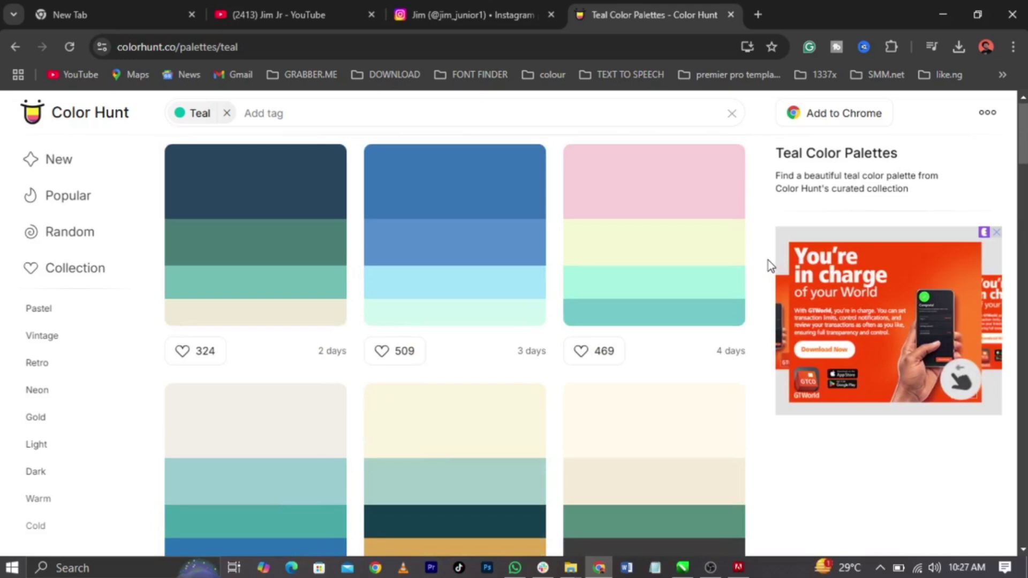
scroll(768, 259, down, 10)
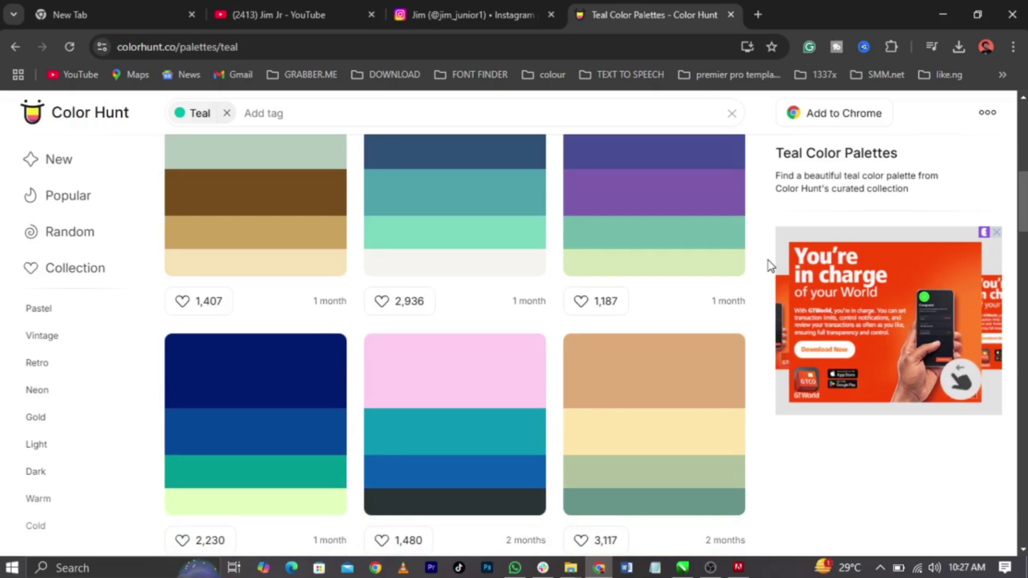
scroll(768, 260, down, 3)
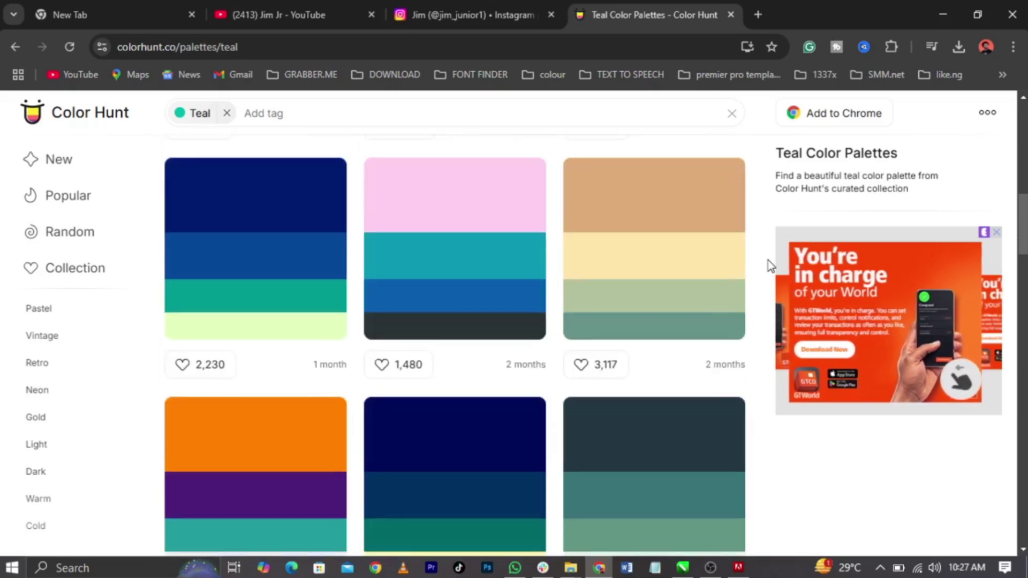
scroll(767, 261, down, 5)
scroll(768, 261, down, 6)
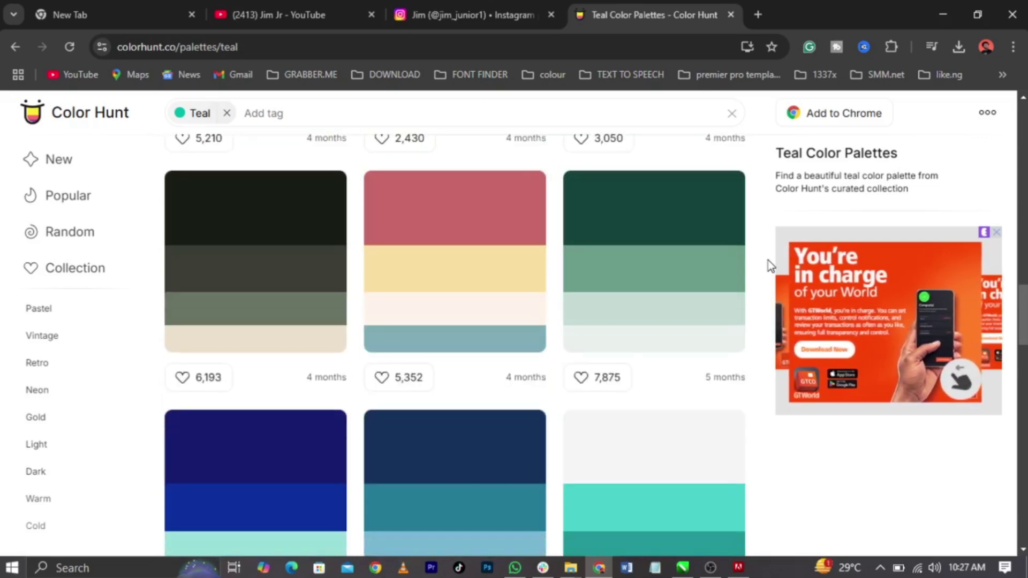
scroll(767, 261, up, 3)
scroll(768, 260, up, 5)
scroll(768, 261, down, 3)
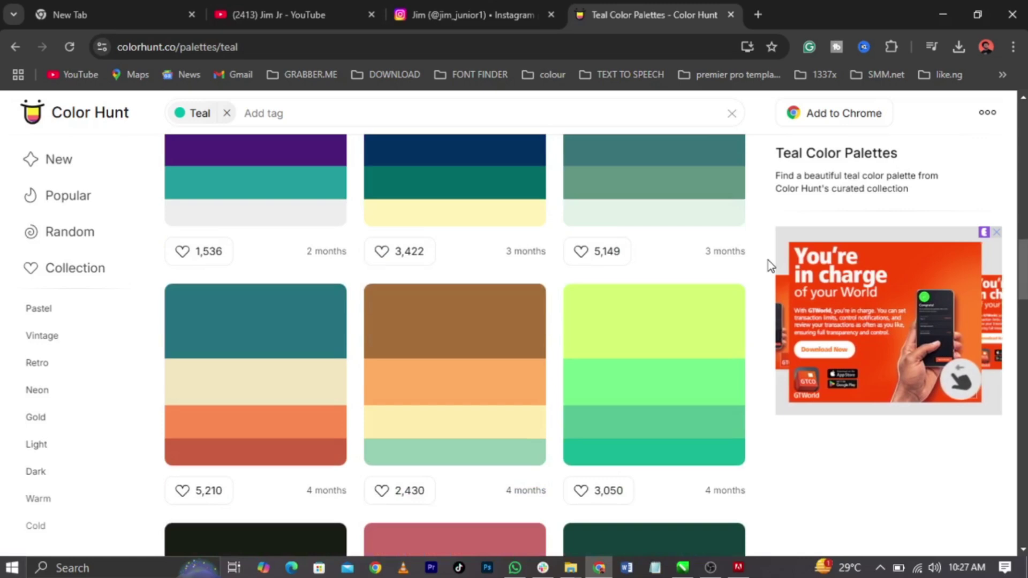
scroll(768, 259, up, 3)
scroll(768, 259, down, 3)
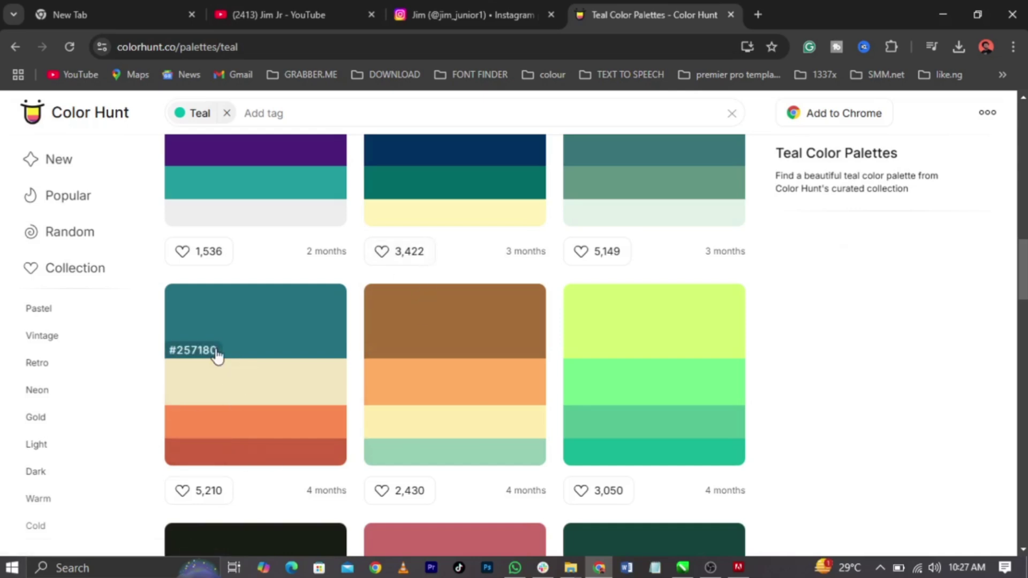
Step: Open the #257180 teal palette and download it as a PNG image
click(262, 335)
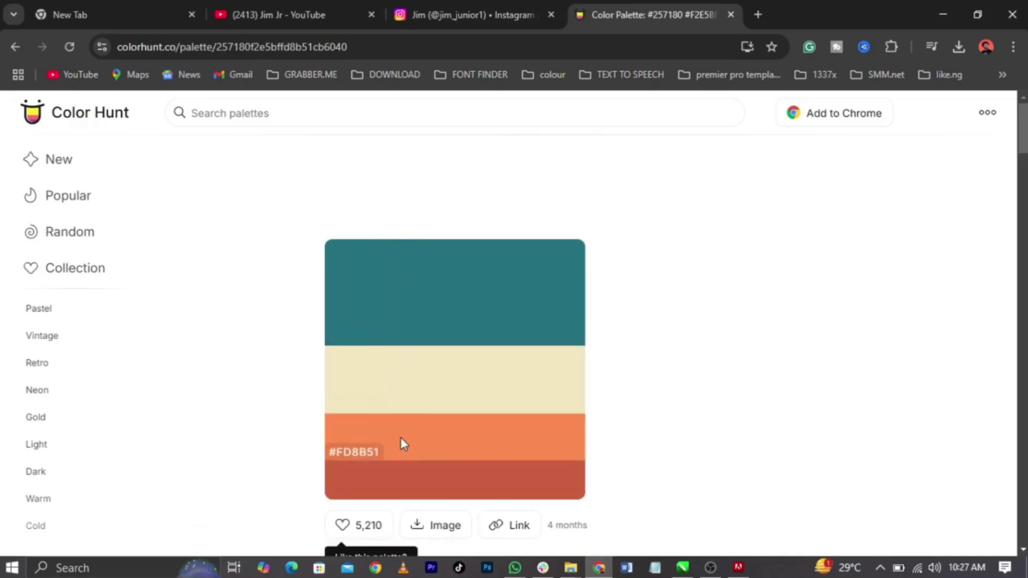
scroll(396, 322, down, 3)
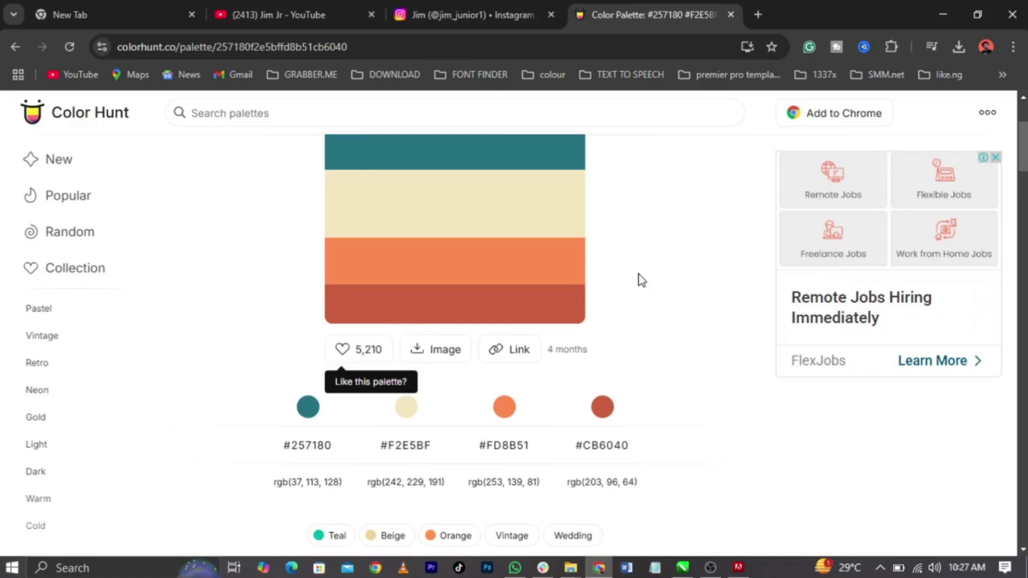
click(438, 356)
Step: Select the palette's four hex codes and their rgb values
drag(266, 449, 651, 452)
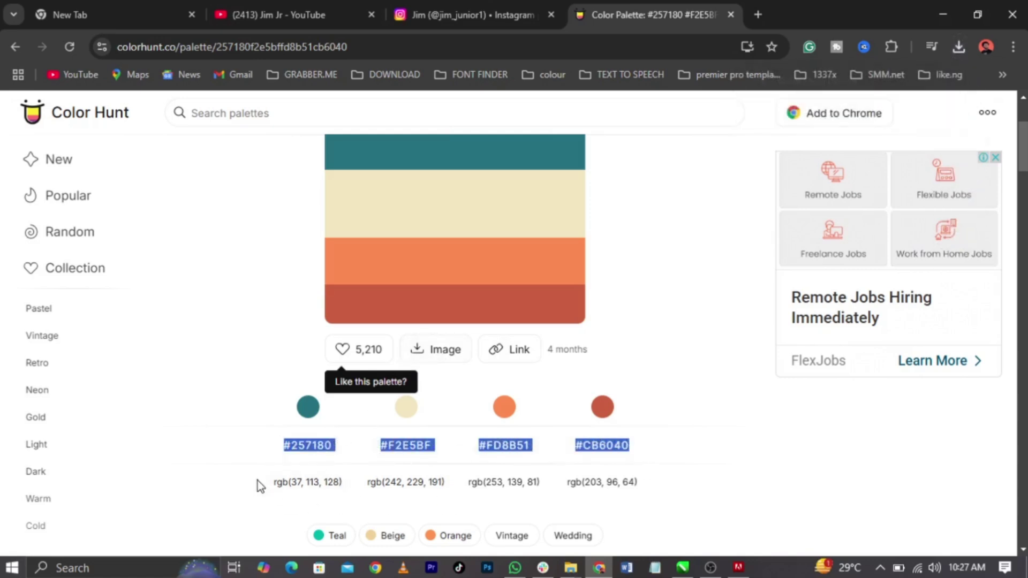
drag(259, 483, 592, 487)
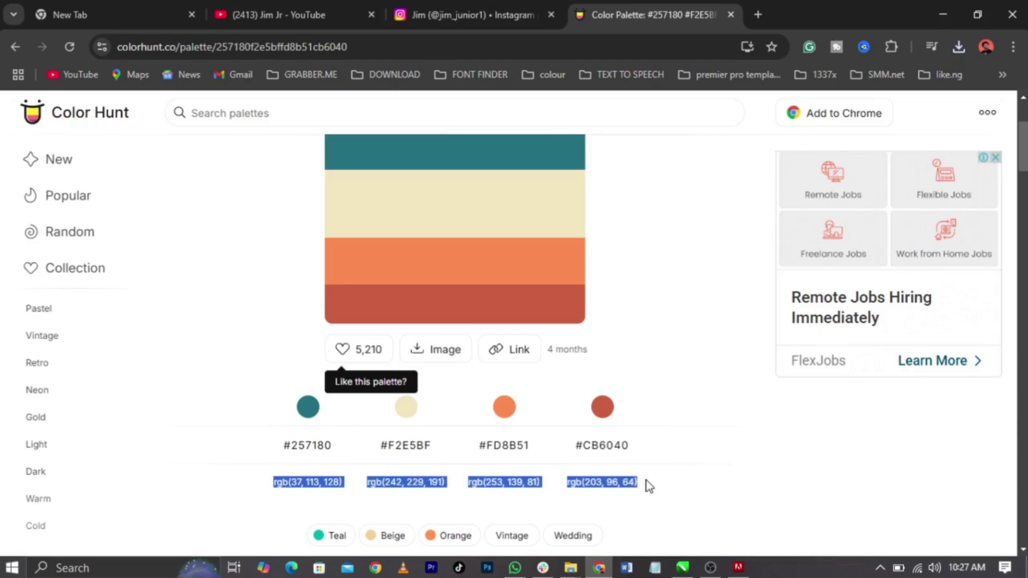
scroll(296, 434, down, 3)
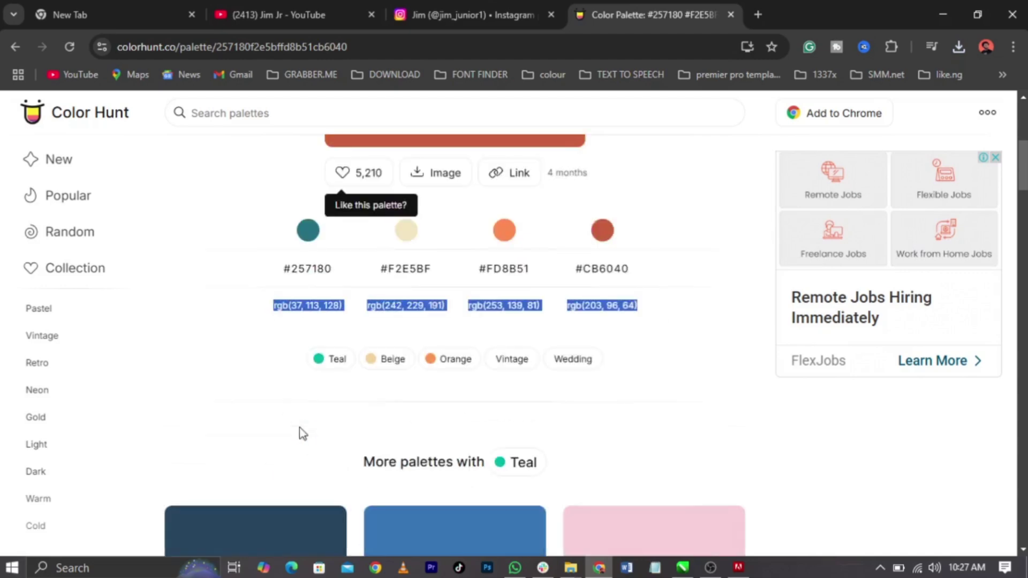
scroll(299, 417, up, 3)
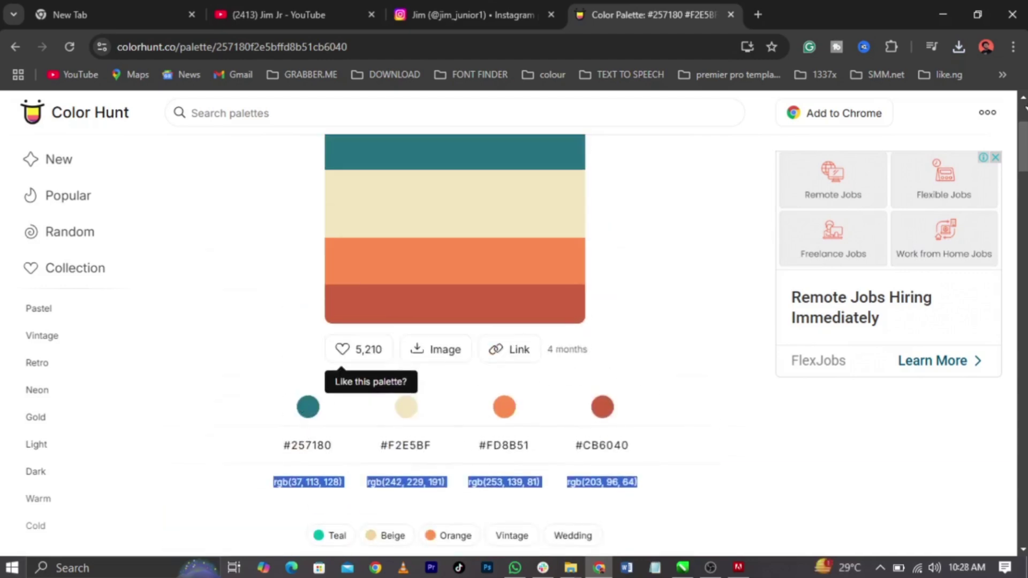
Step: Open the Downloads folder and drag the #257180 palette PNG into CorelDRAW
click(965, 50)
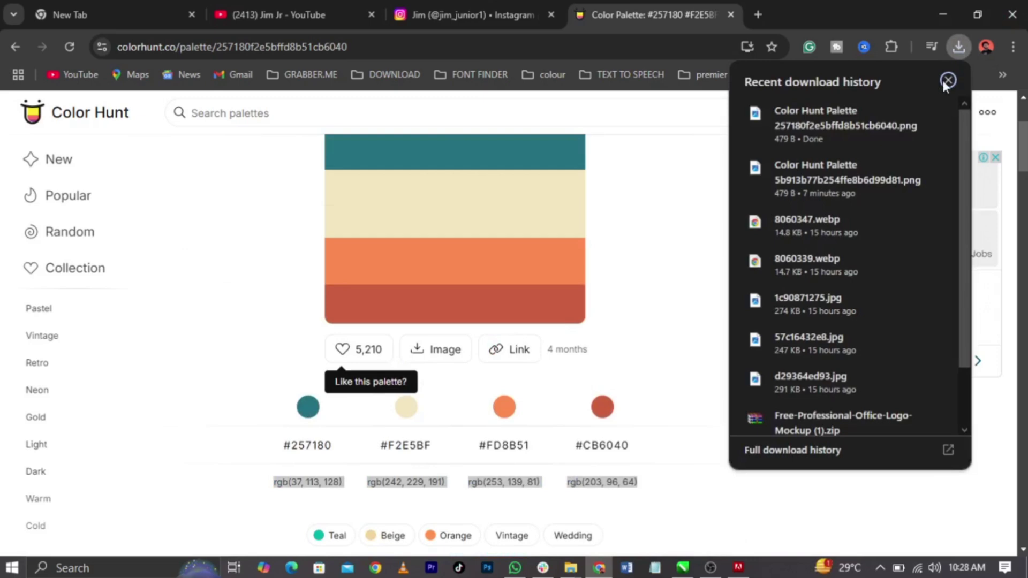
click(904, 113)
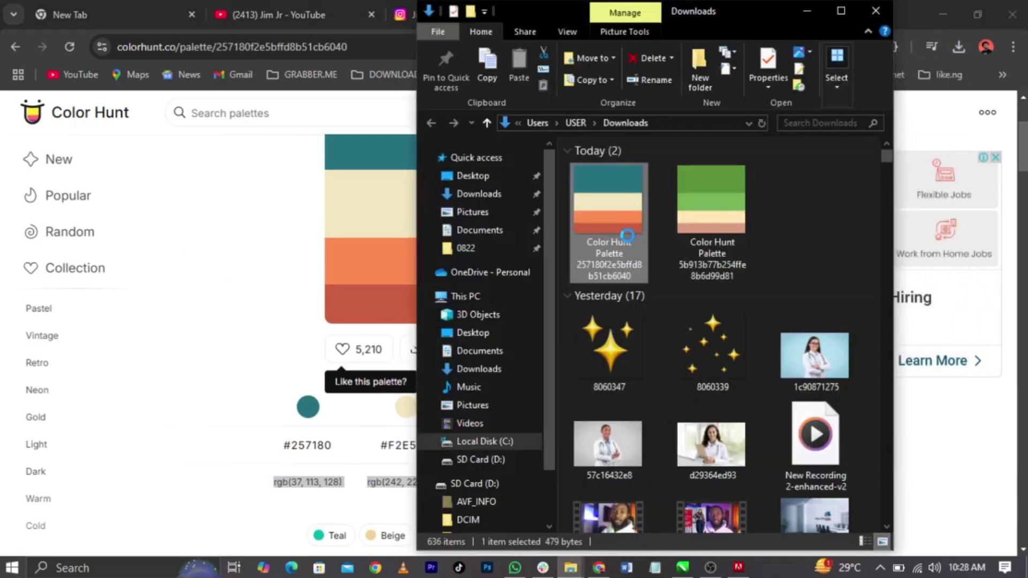
click(737, 199)
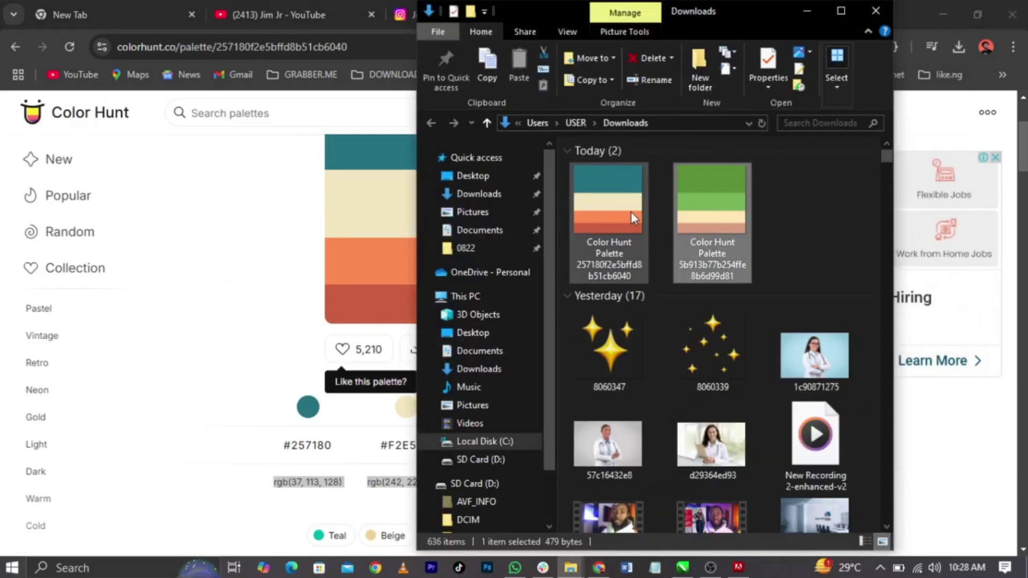
drag(625, 216, 201, 309)
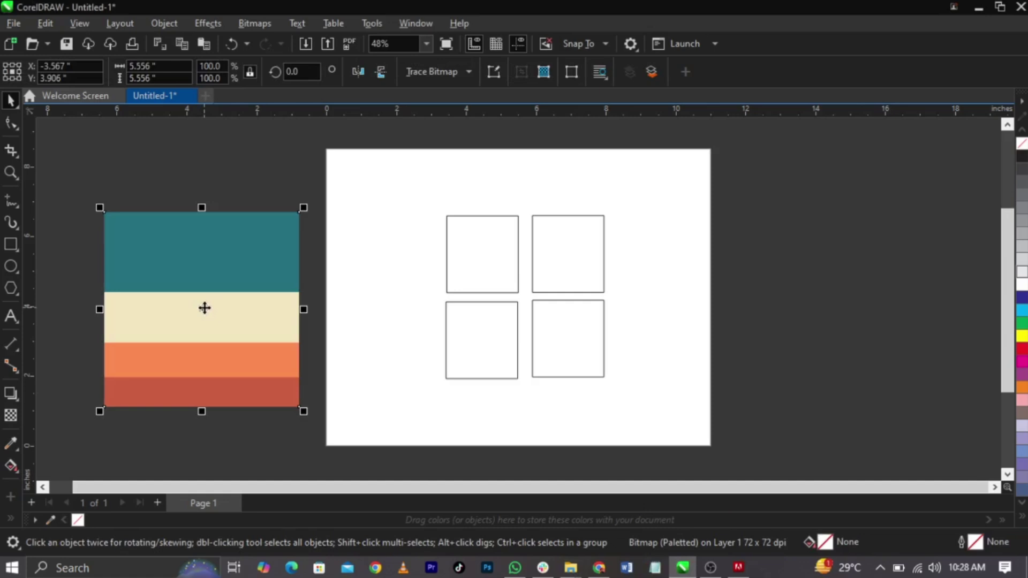
Step: Nudge the palette image and fill the top squares with teal and cream
drag(204, 308, 214, 291)
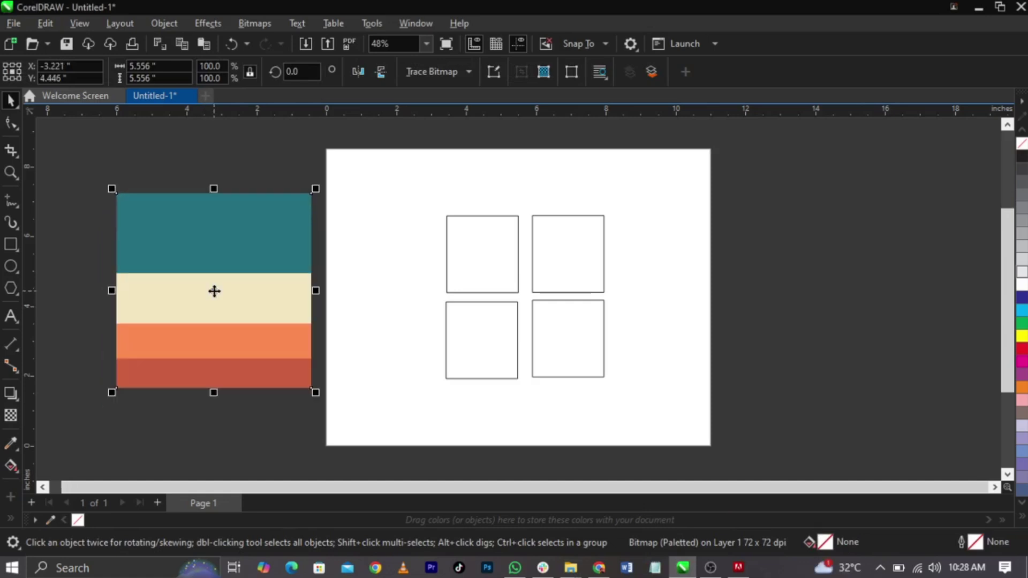
click(10, 447)
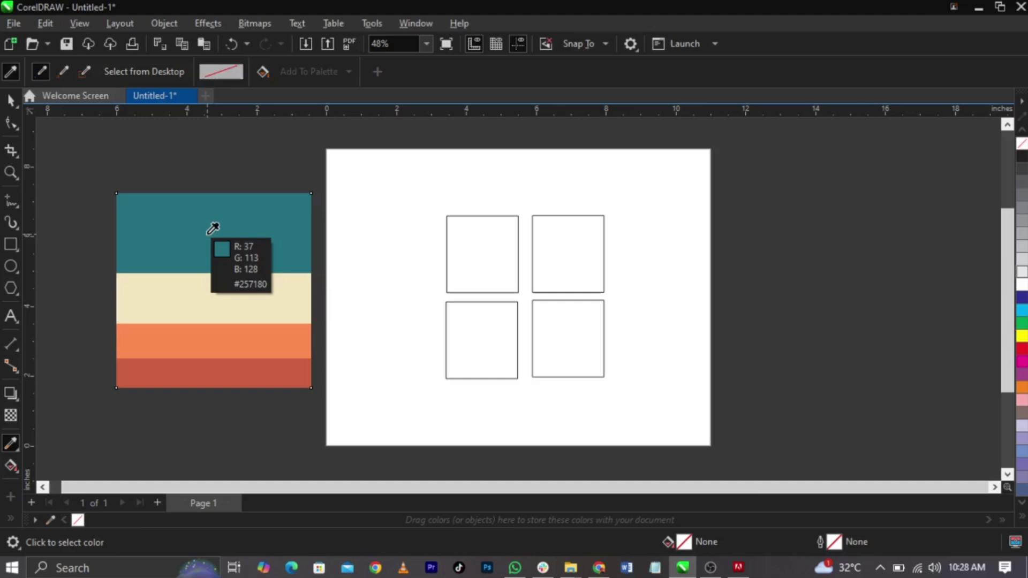
click(213, 229)
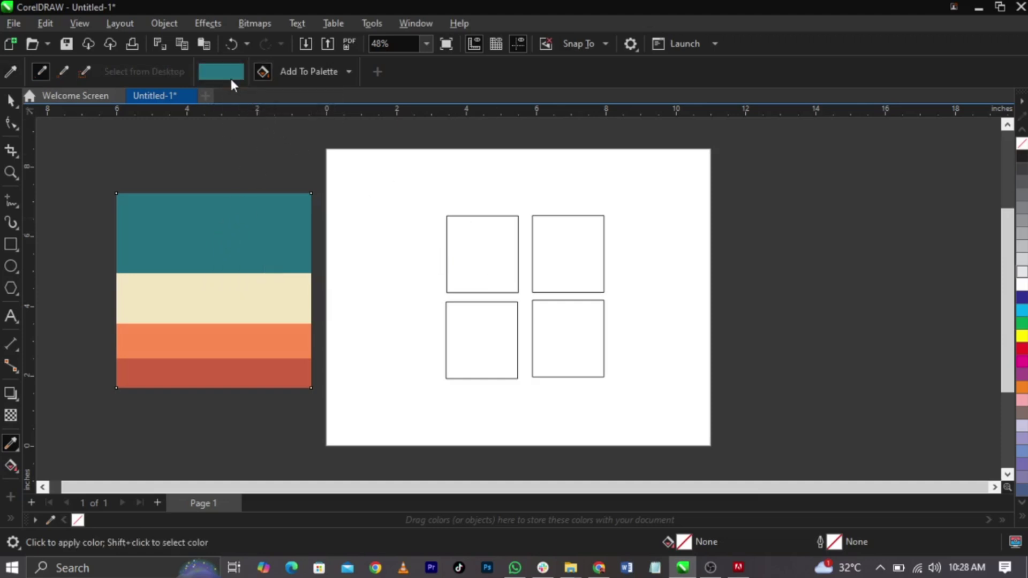
click(478, 261)
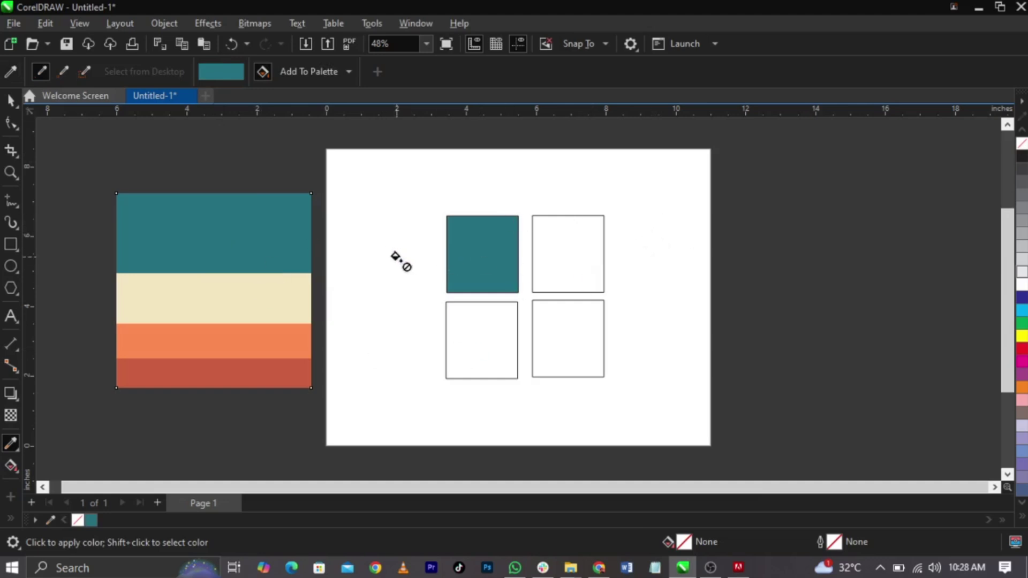
click(557, 264)
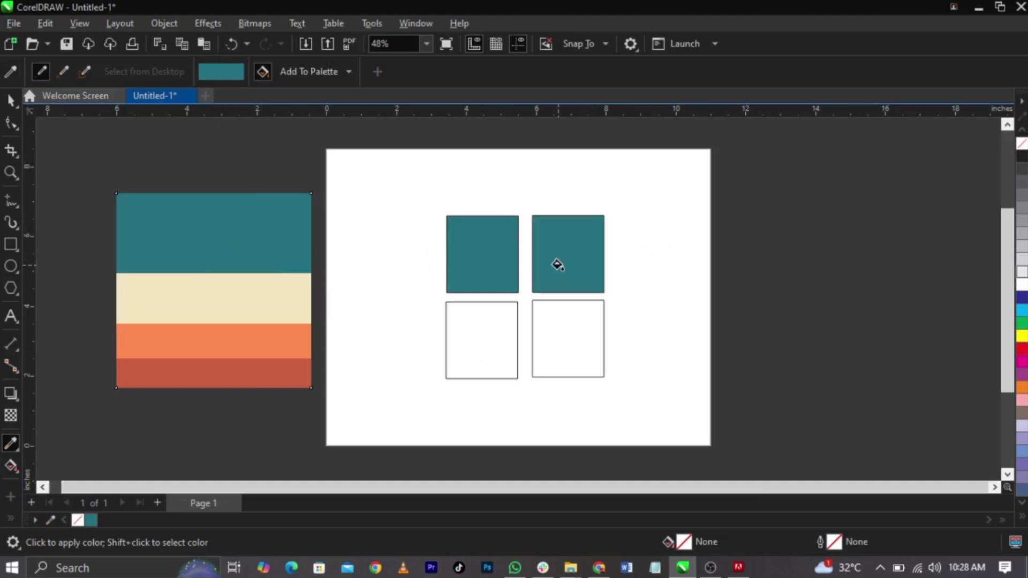
click(11, 100)
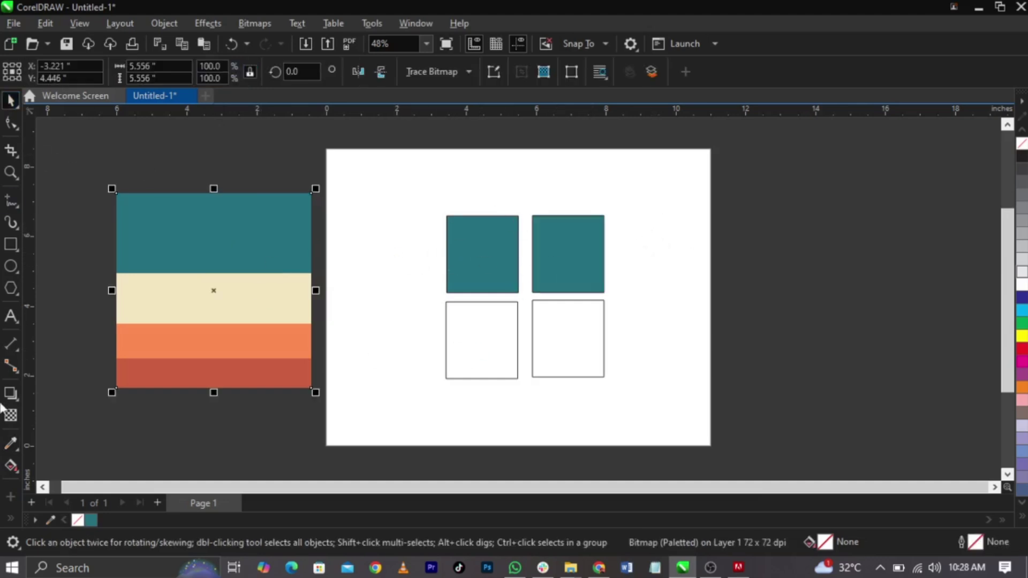
click(10, 445)
click(235, 304)
click(562, 275)
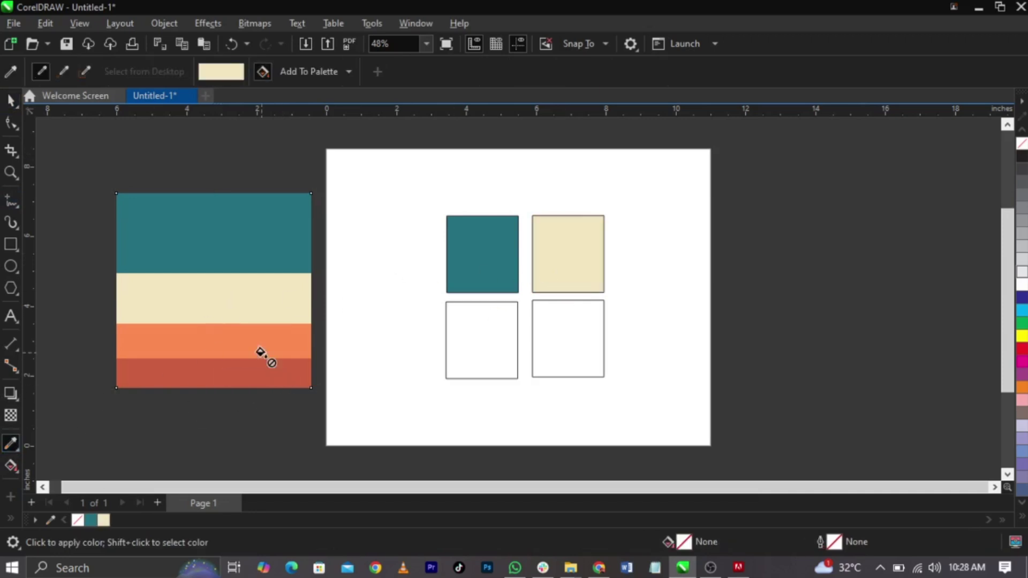
Step: Fill the lower-left square with orange and the lower-right with red
click(10, 101)
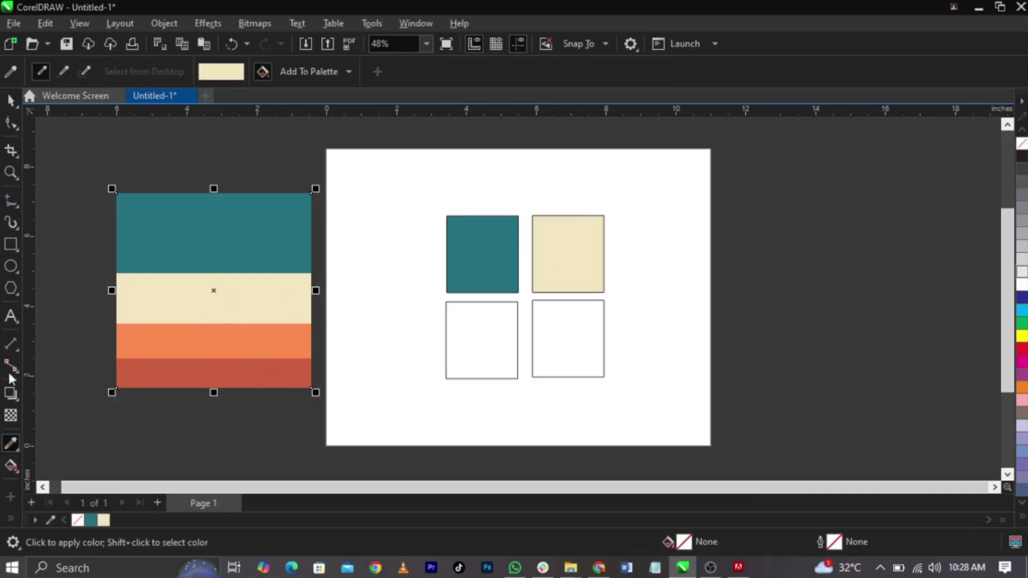
click(11, 443)
click(241, 337)
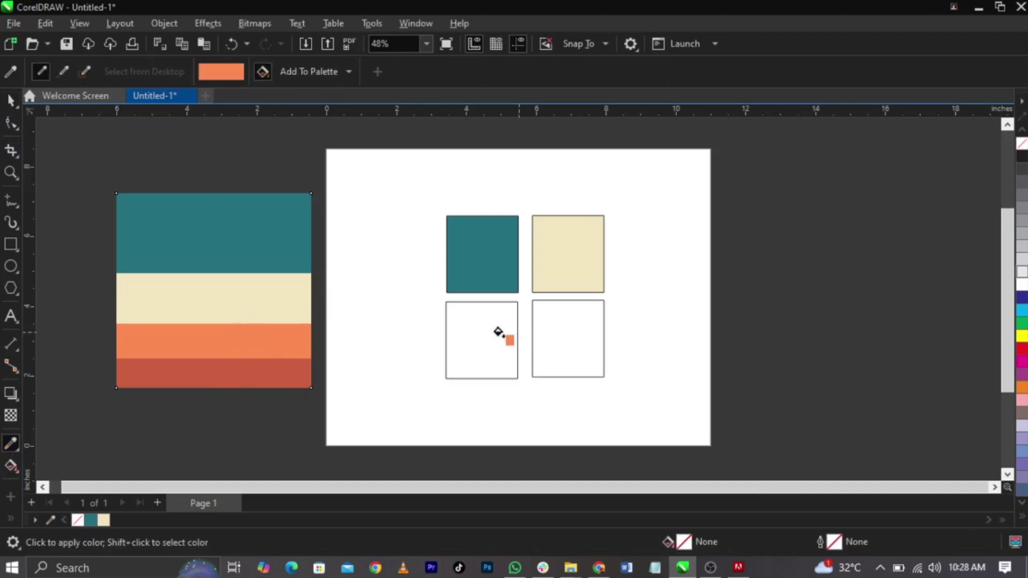
click(490, 333)
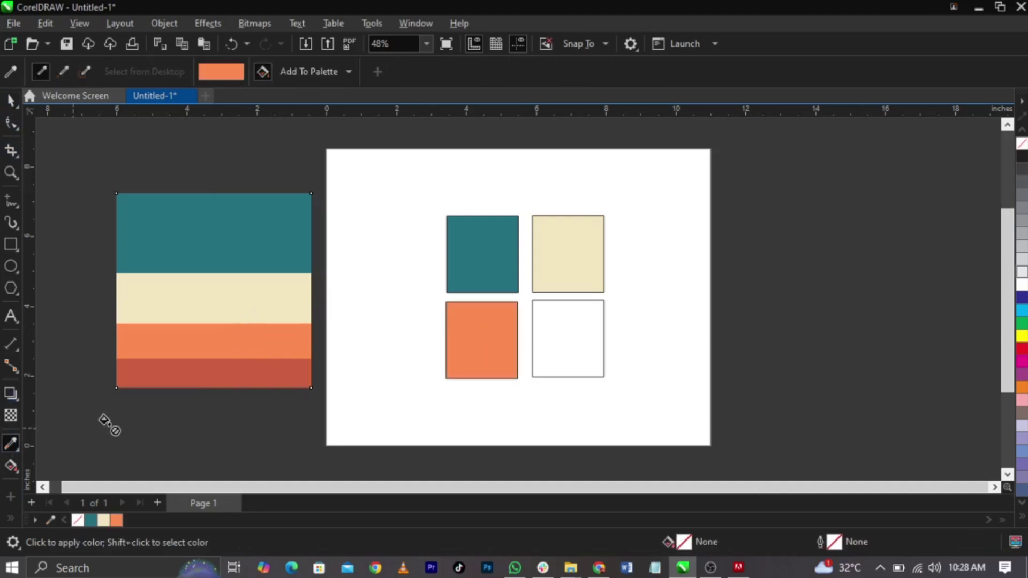
click(11, 101)
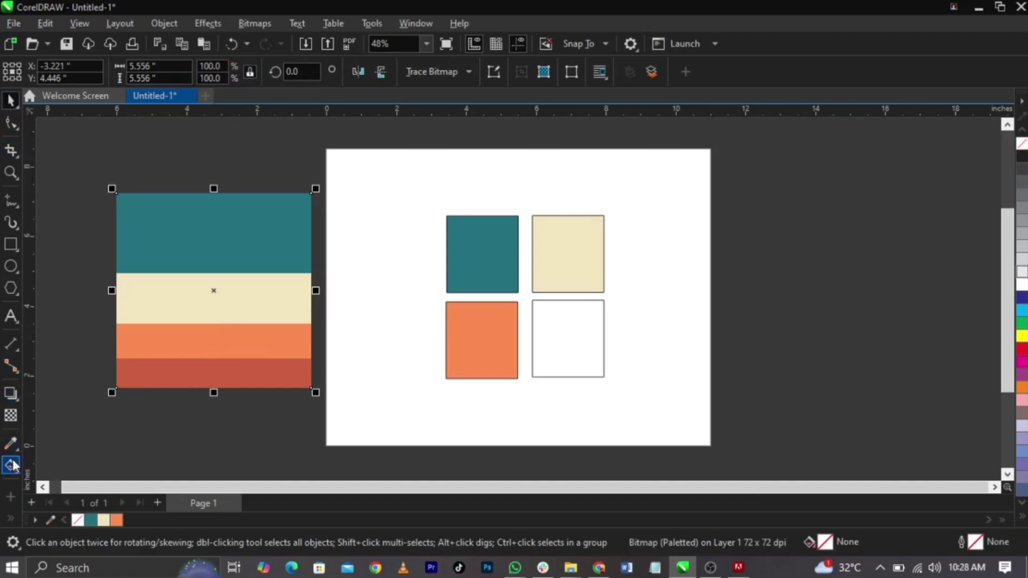
click(11, 443)
click(279, 363)
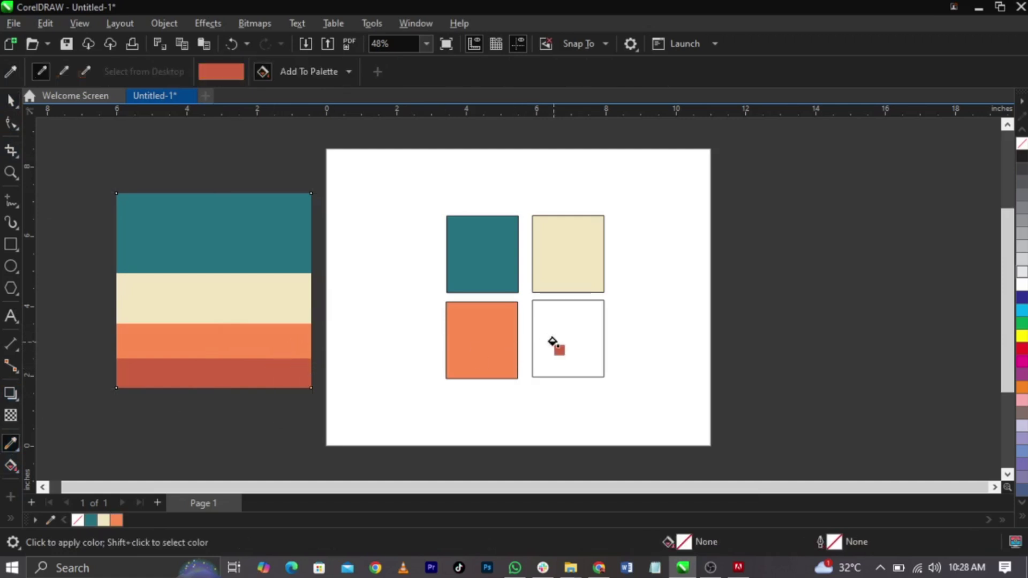
click(555, 346)
click(11, 100)
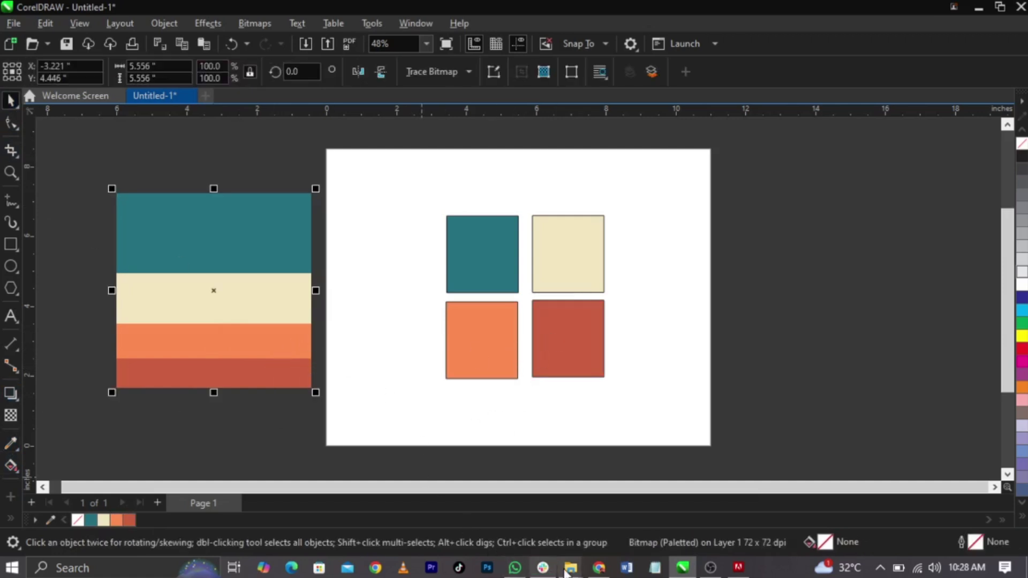
Step: Import the green palette image and move the teal palette image aside
mouse_move(571, 567)
click(660, 533)
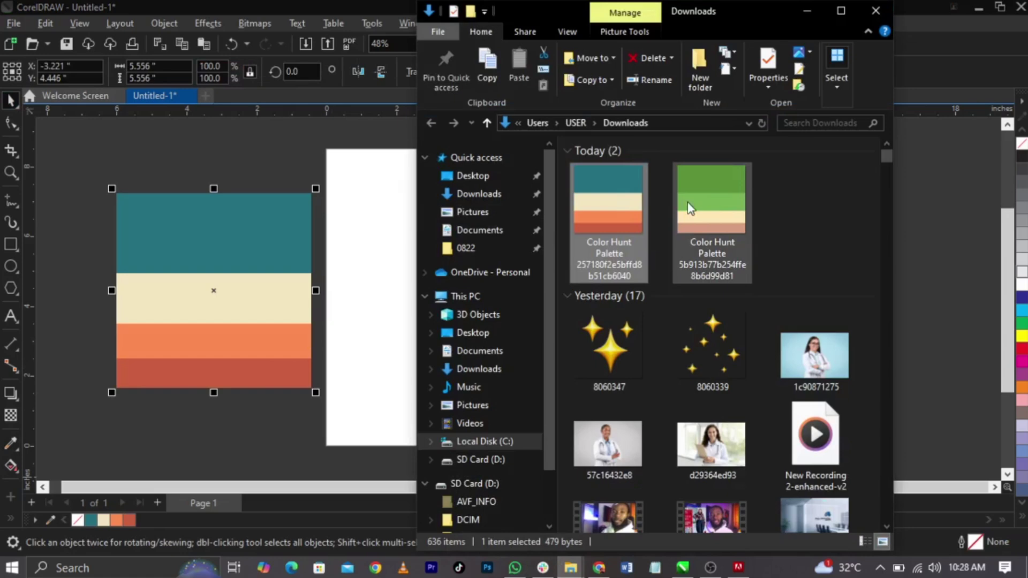
drag(712, 201, 192, 182)
click(201, 321)
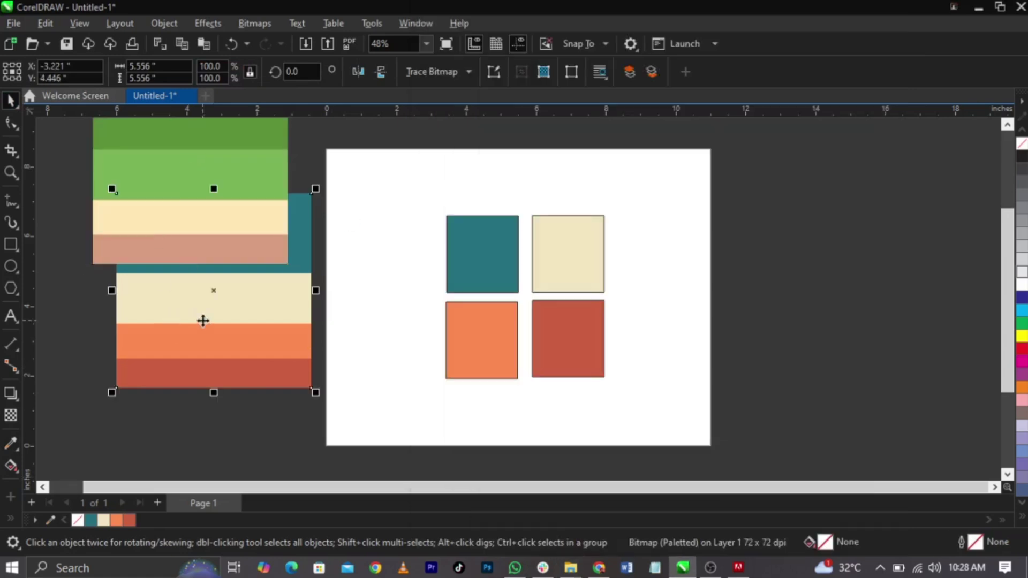
drag(202, 321, 784, 314)
Step: Reposition the four squares and place a duplicate set to the right
click(633, 252)
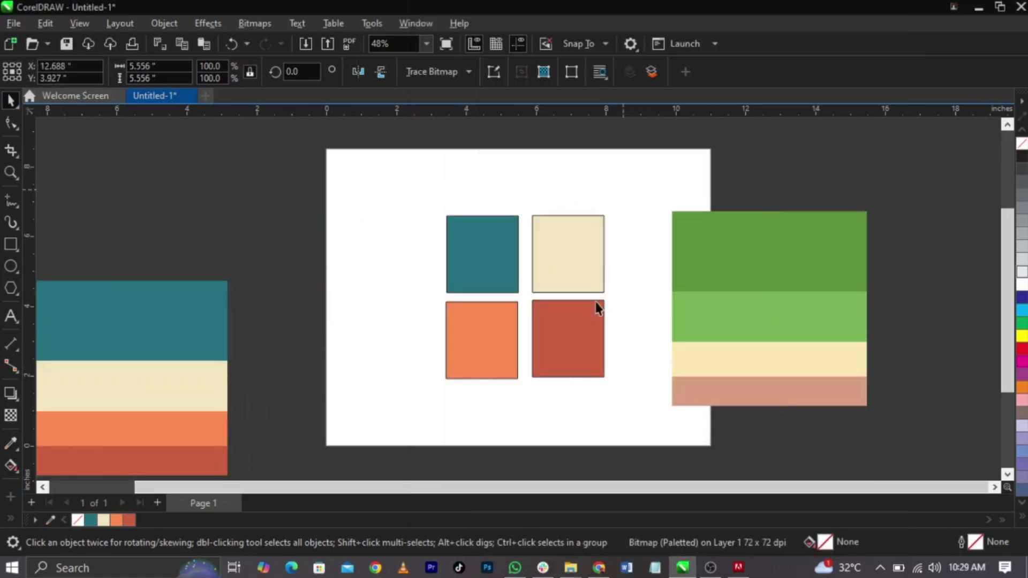
shift+click(475, 356)
drag(475, 356, 423, 335)
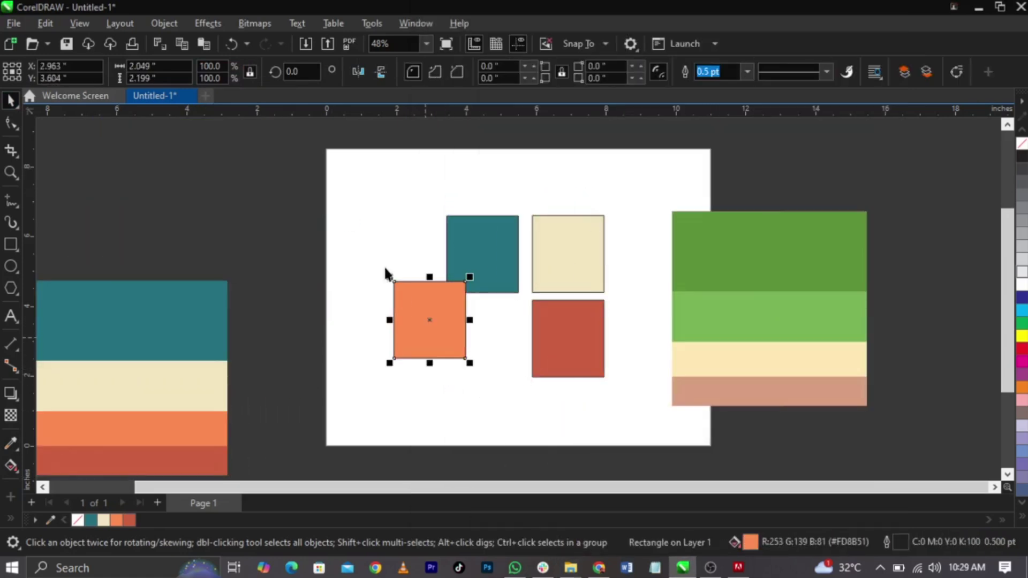
click(235, 47)
drag(307, 167, 607, 415)
drag(576, 356, 464, 307)
drag(465, 223, 624, 227)
Step: Refill the copied beige and red squares with dark green and light green
click(10, 444)
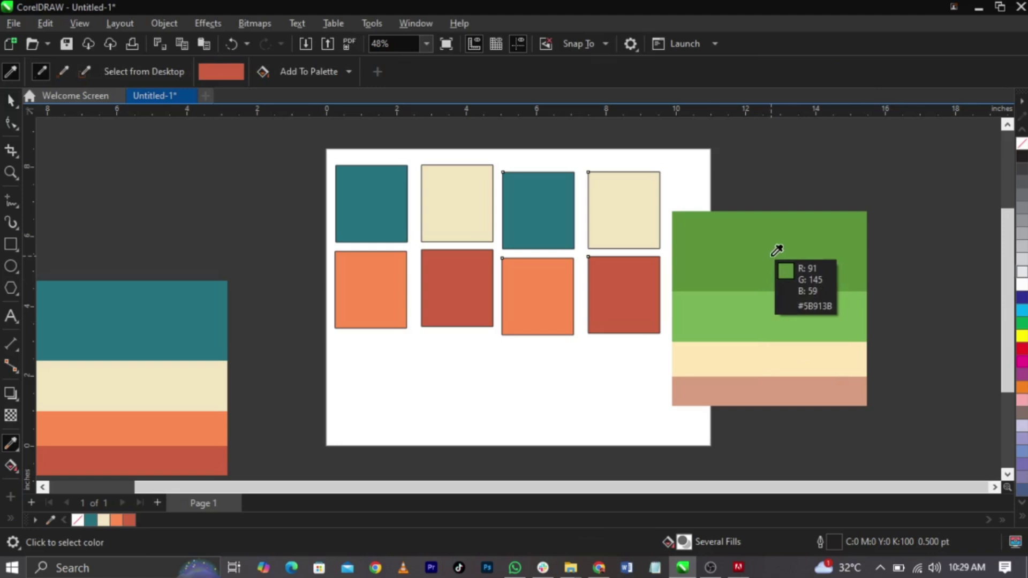
click(777, 250)
click(646, 217)
click(12, 99)
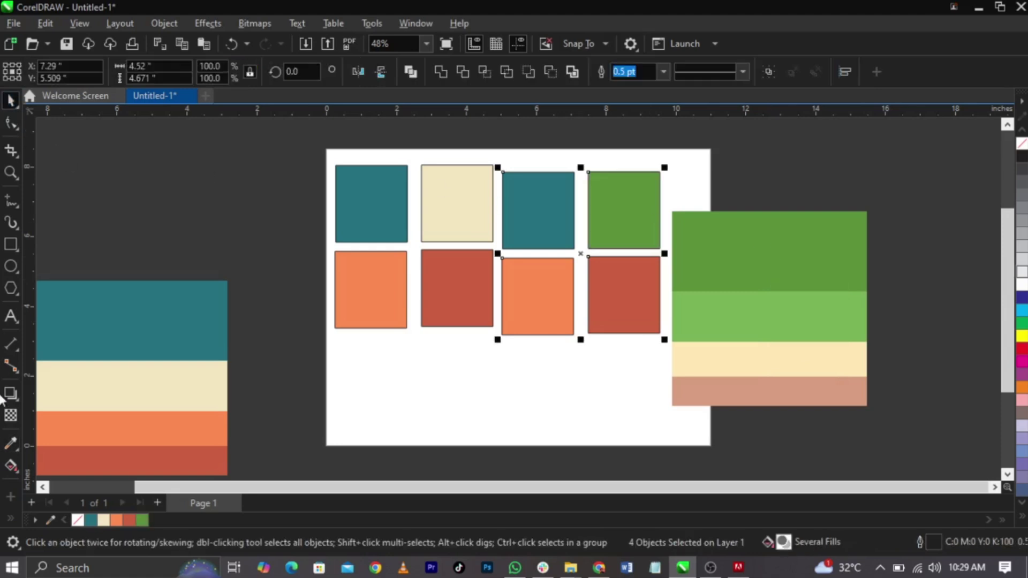
click(11, 444)
click(772, 321)
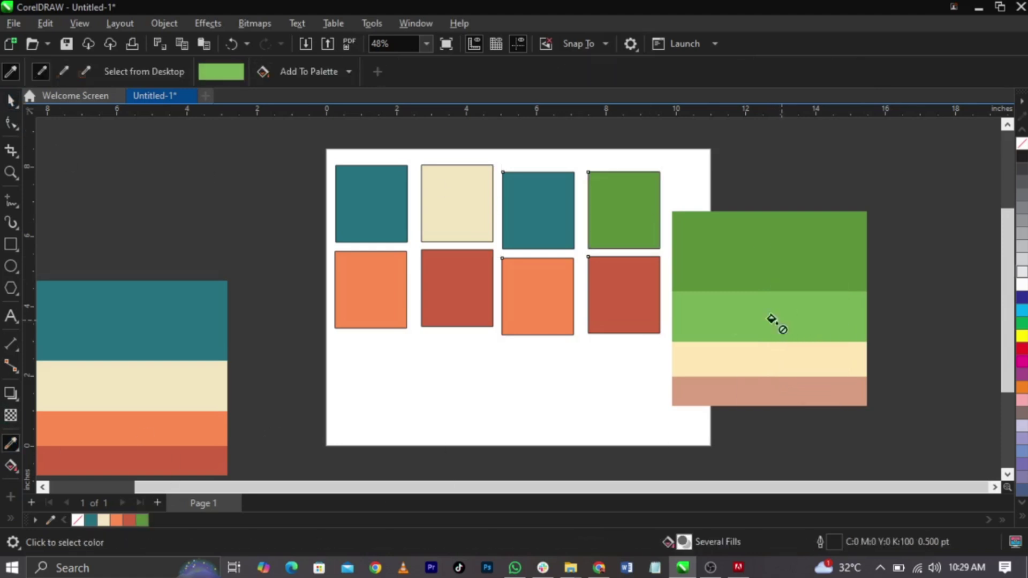
click(653, 310)
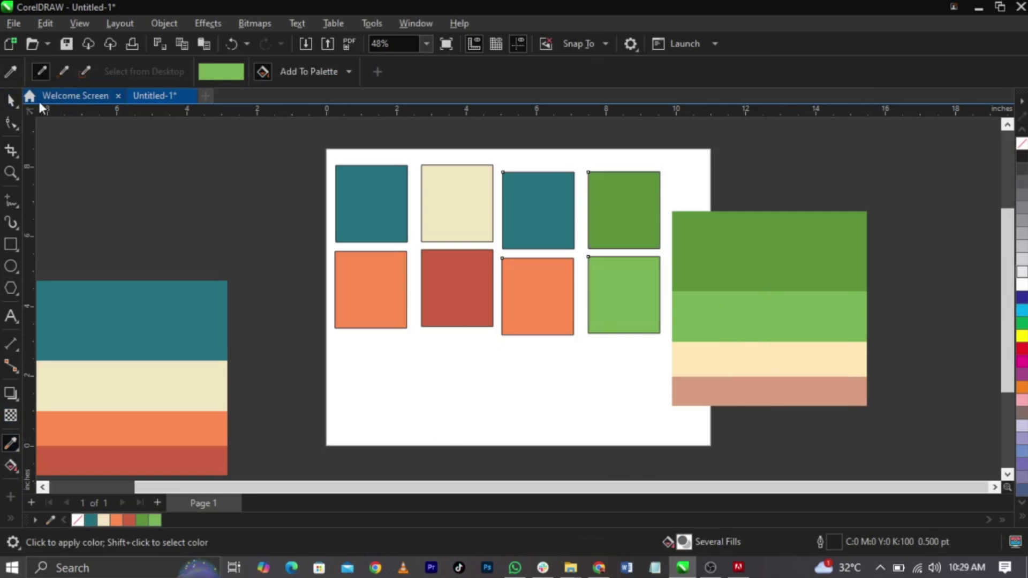
Step: Fill the copied orange square with cream, then select the green copies and image
click(12, 99)
click(11, 443)
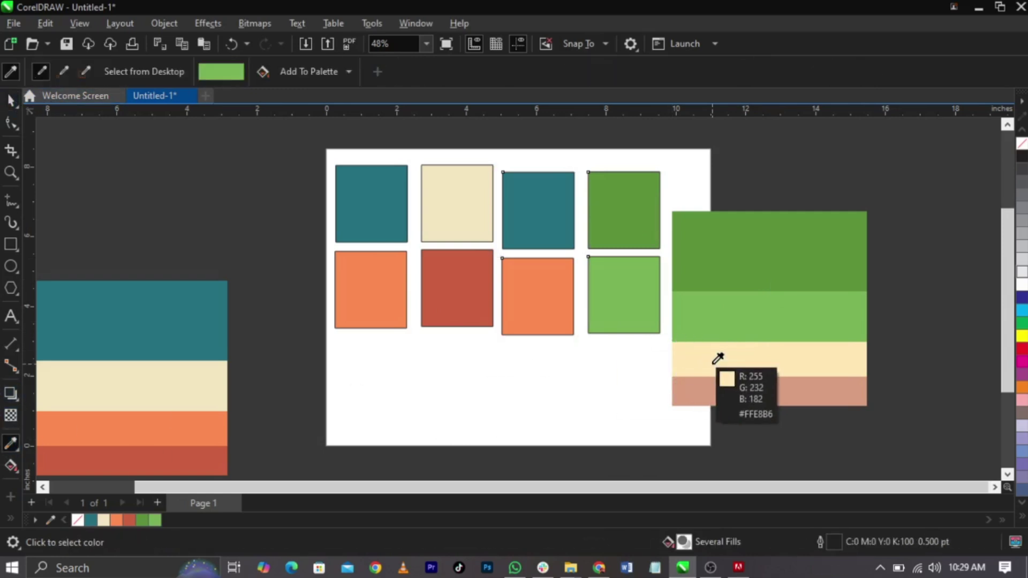
click(718, 360)
click(555, 298)
click(10, 101)
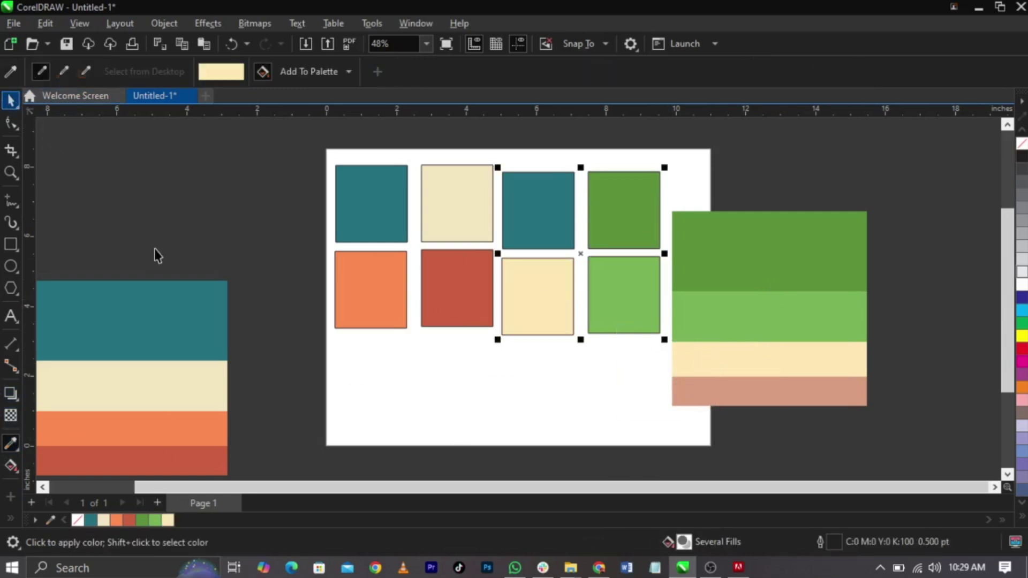
click(927, 253)
drag(925, 160, 477, 452)
Step: Delete the green copies and palette image, then shift the four original squares right
key(Delete)
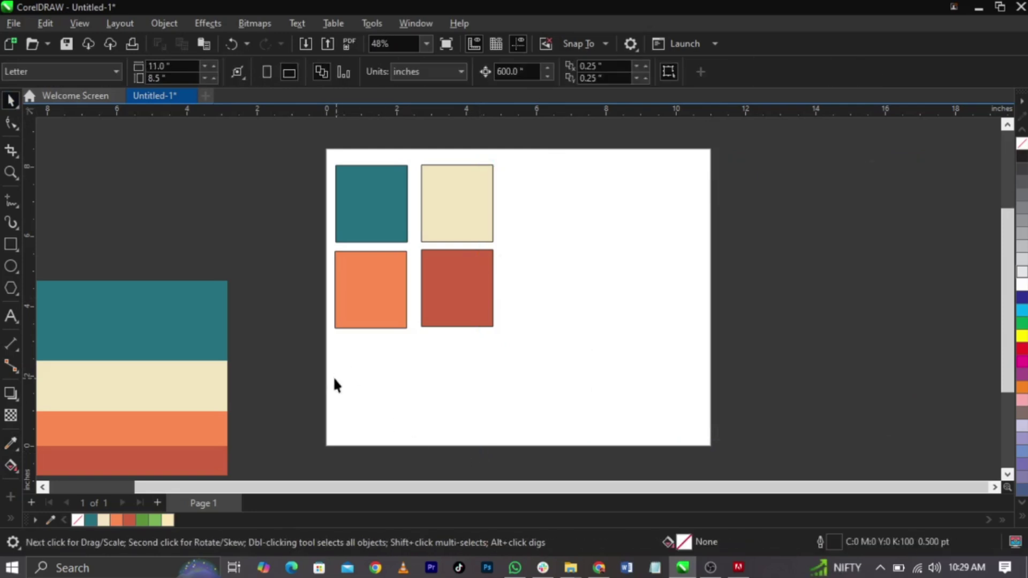
drag(334, 385, 506, 155)
drag(473, 207, 653, 220)
click(679, 250)
scroll(679, 249, up, 2)
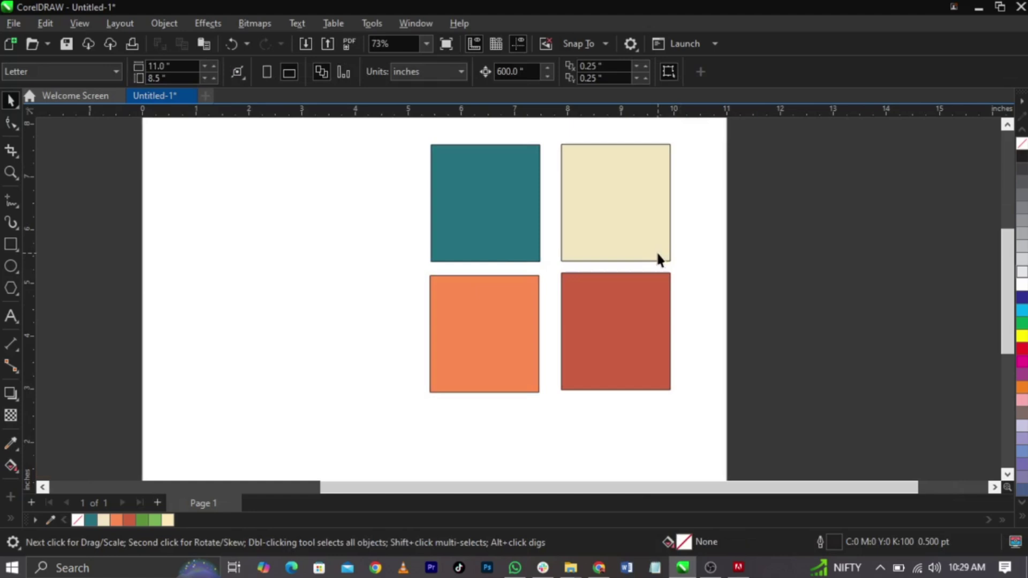
scroll(658, 258, down, 1)
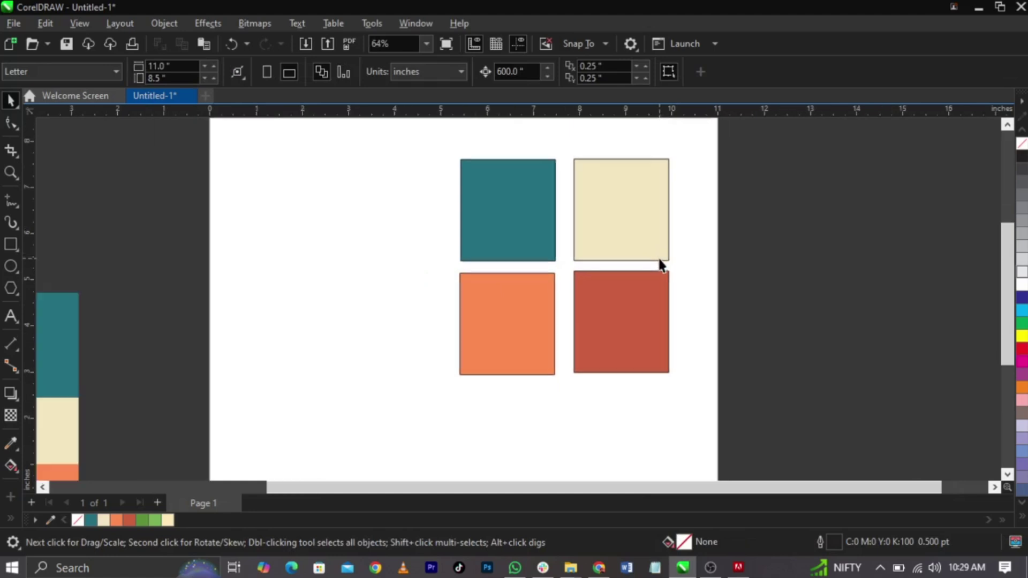
Step: Move the teal square to the top-left and shrink the other three beside it
click(535, 250)
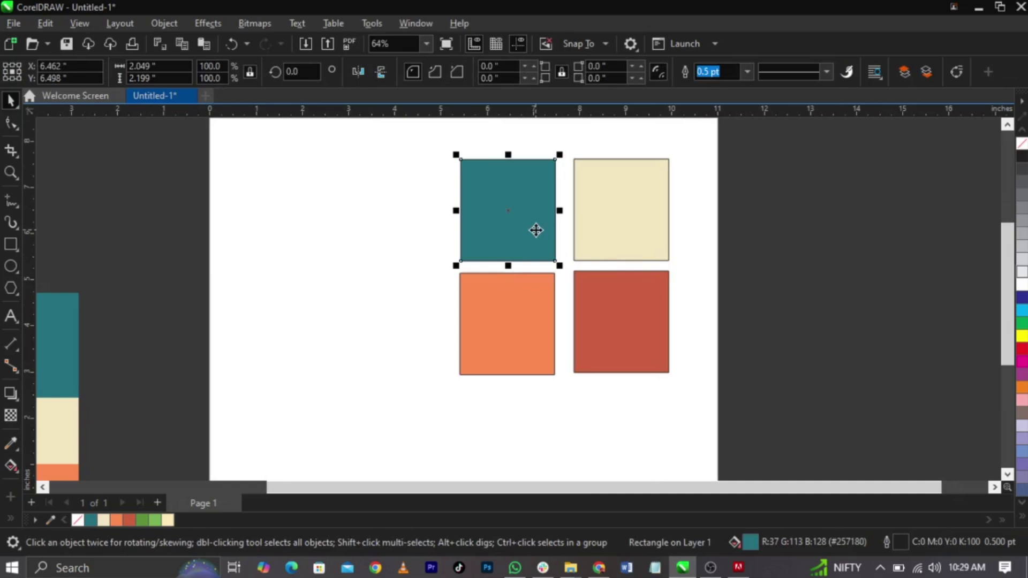
drag(536, 231, 353, 226)
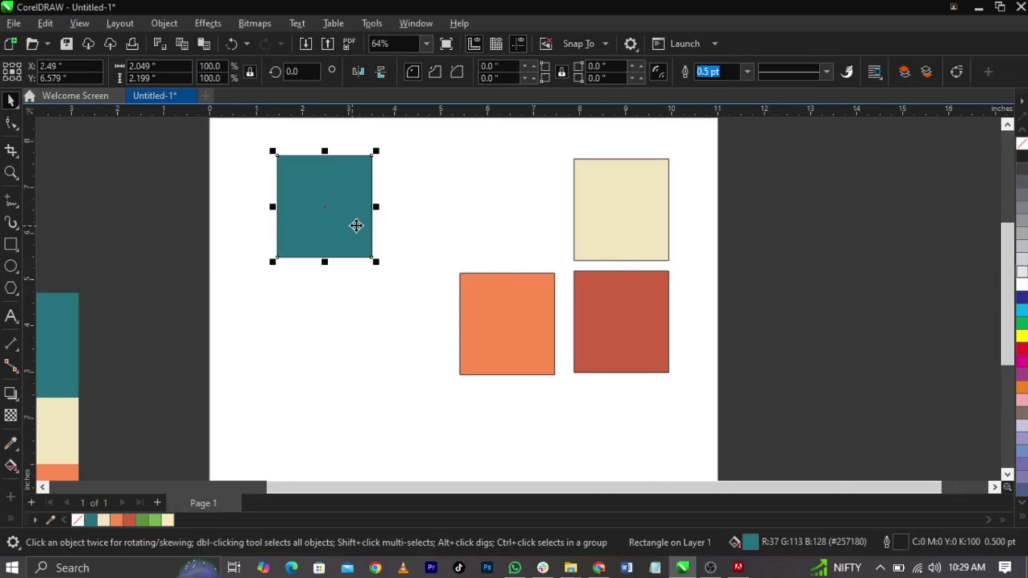
click(426, 152)
drag(715, 385, 537, 383)
click(618, 353)
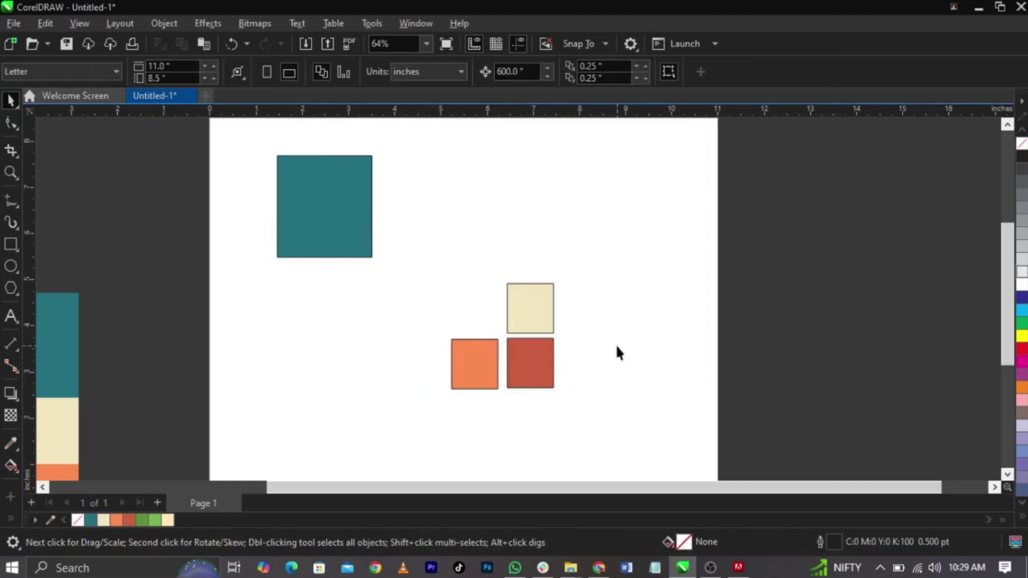